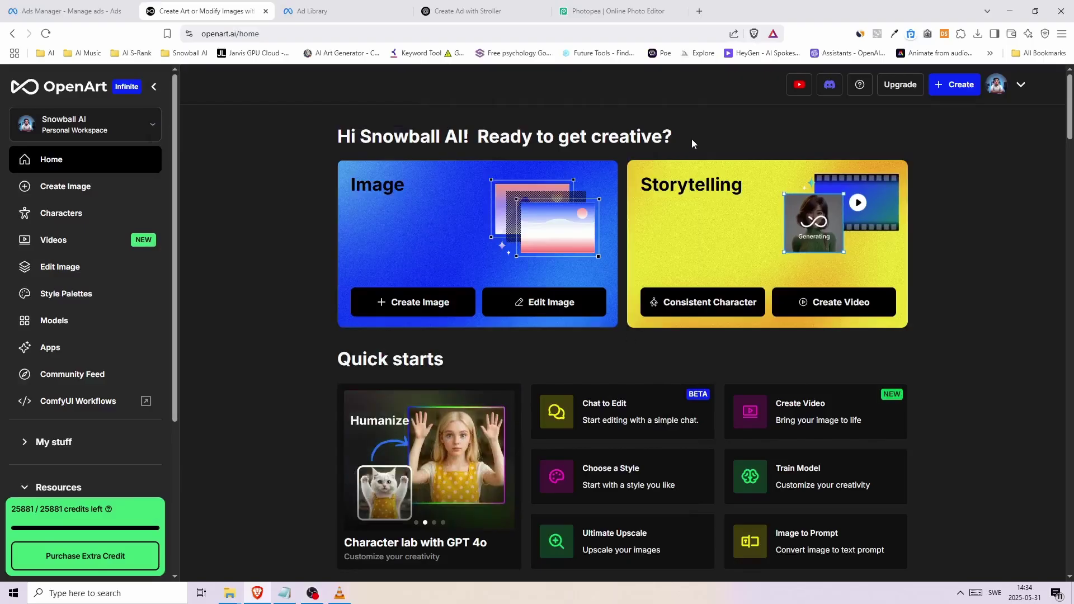
Go from the OpenArt home page through Create Image to the Videos generator
scroll(963, 216, down, 2)
scroll(963, 215, down, 5)
scroll(967, 202, up, 7)
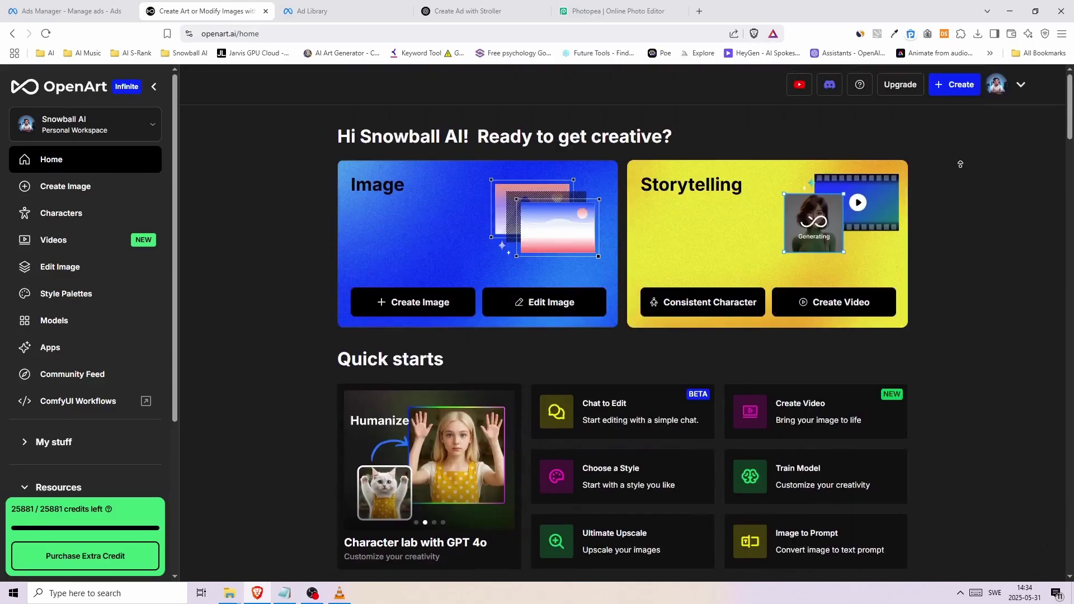
click(88, 189)
click(20, 200)
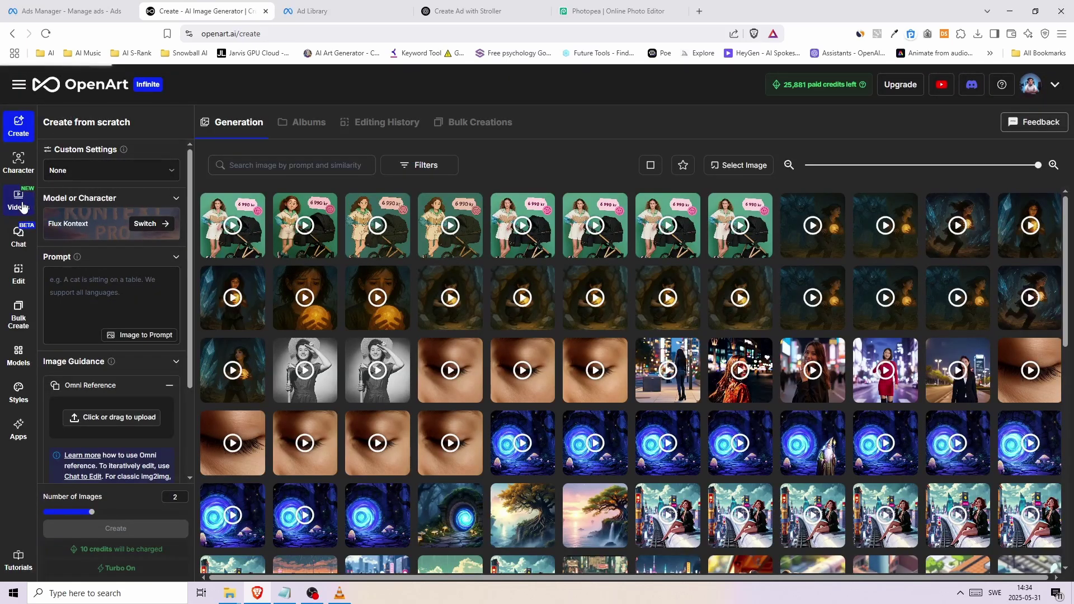
Check the Kling 2.1 model list, then search Google for 'meta ads library'
click(189, 210)
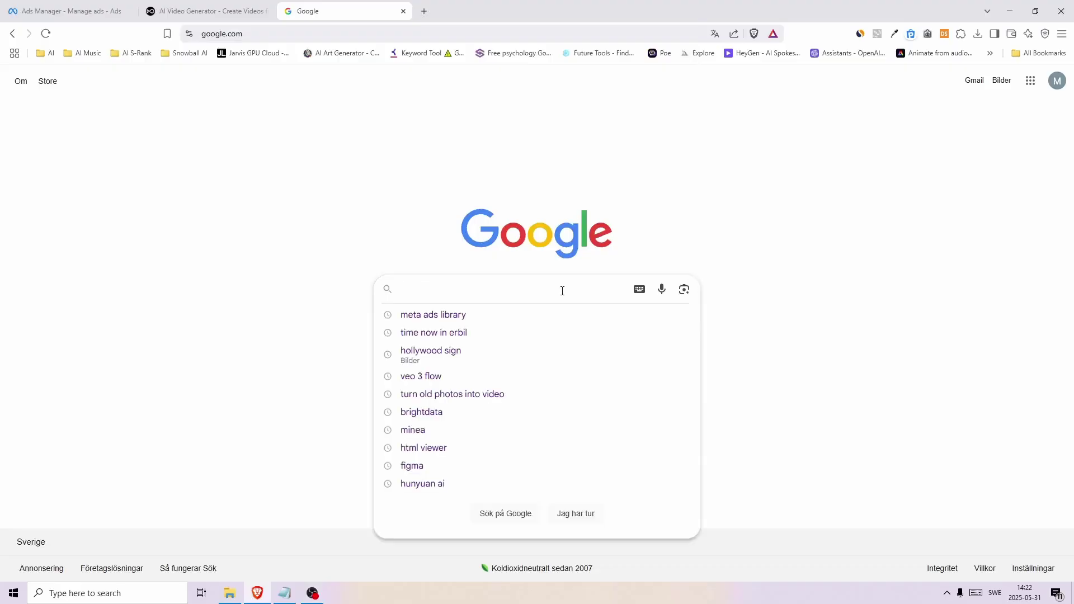
text(merta)
key(BackSpace)
key(BackSpace)
key(BackSpace)
key(BackSpace)
key(BackSpace)
click(717, 238)
click(599, 279)
text(meta ads library)
key(Return)
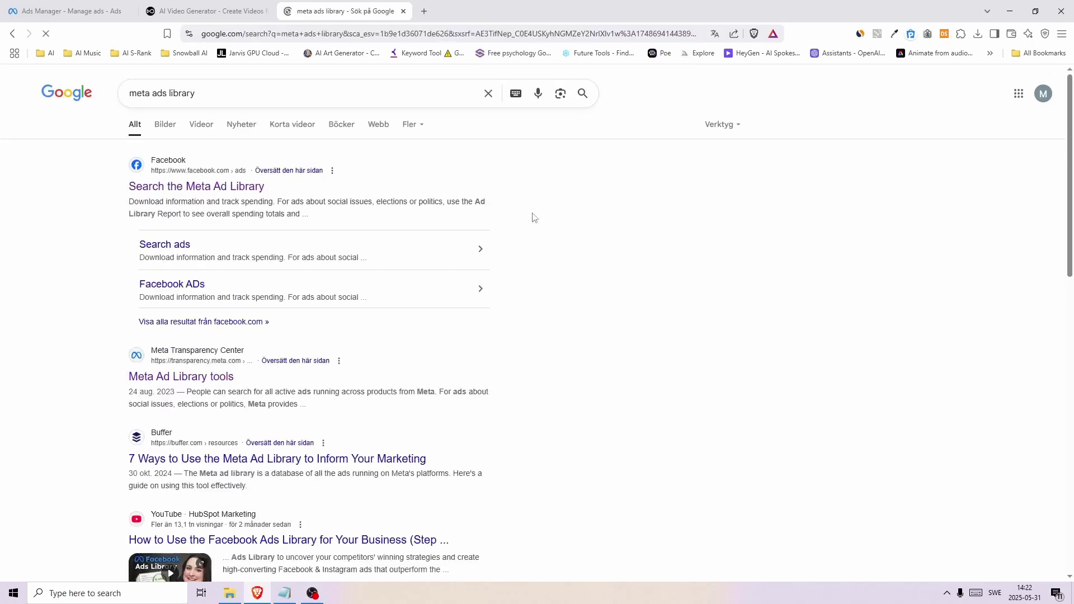
Open the Meta Ad Library and set the ad category to All ads
click(226, 190)
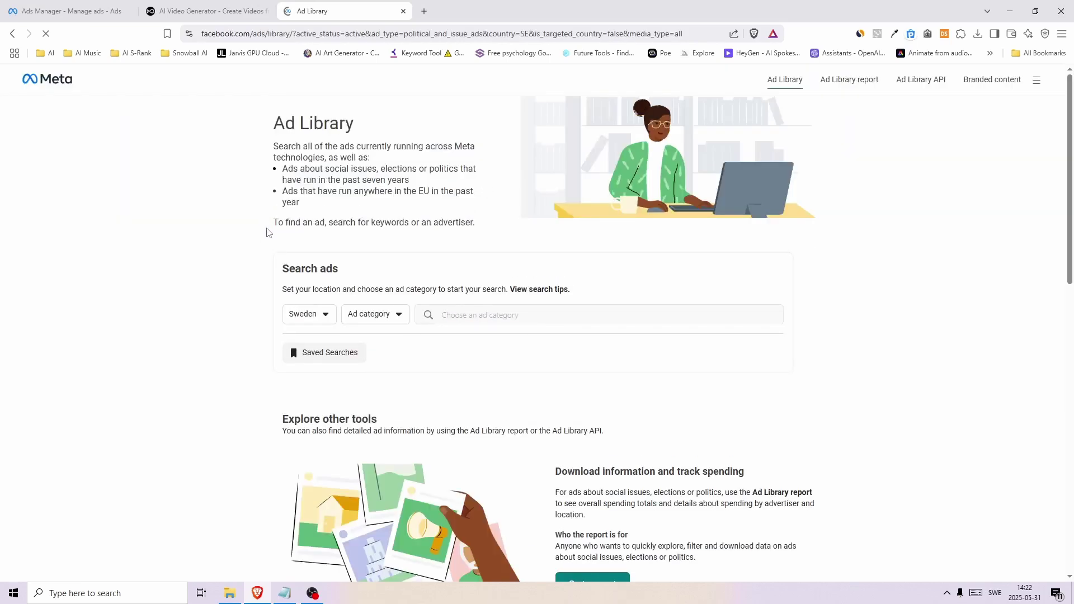
click(393, 323)
click(392, 367)
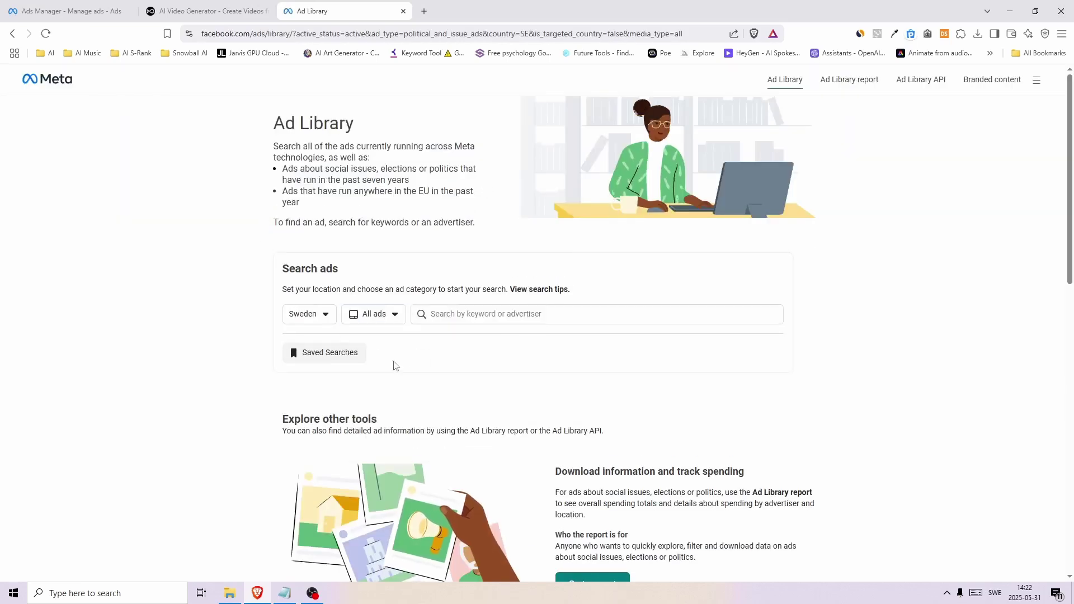
Search 'jollyroom' and open the Jollyroom.se advertiser's ads for Sweden
click(576, 314)
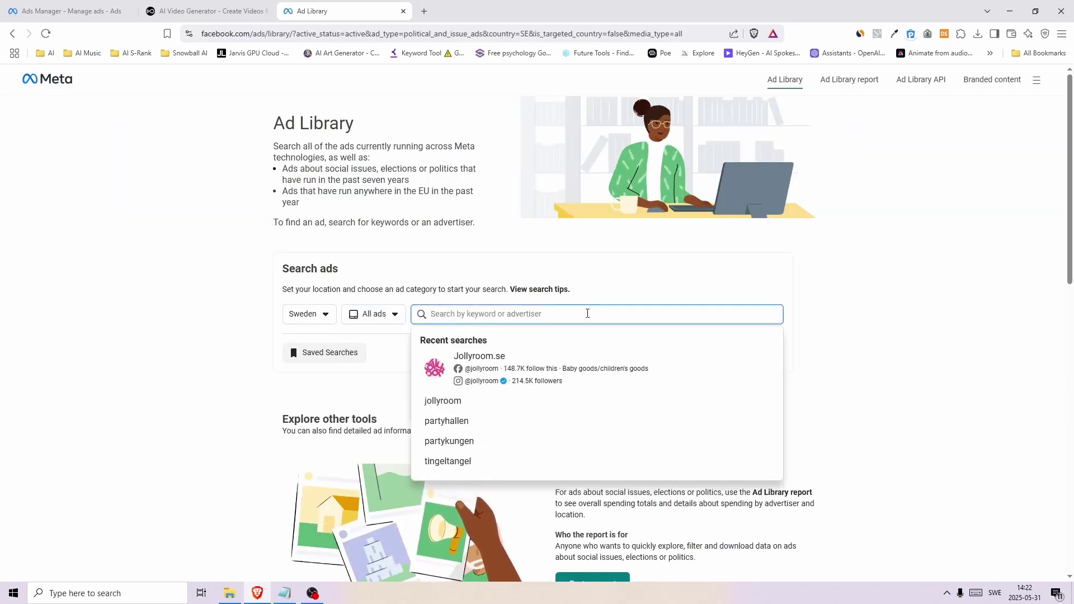
text(jollyroom)
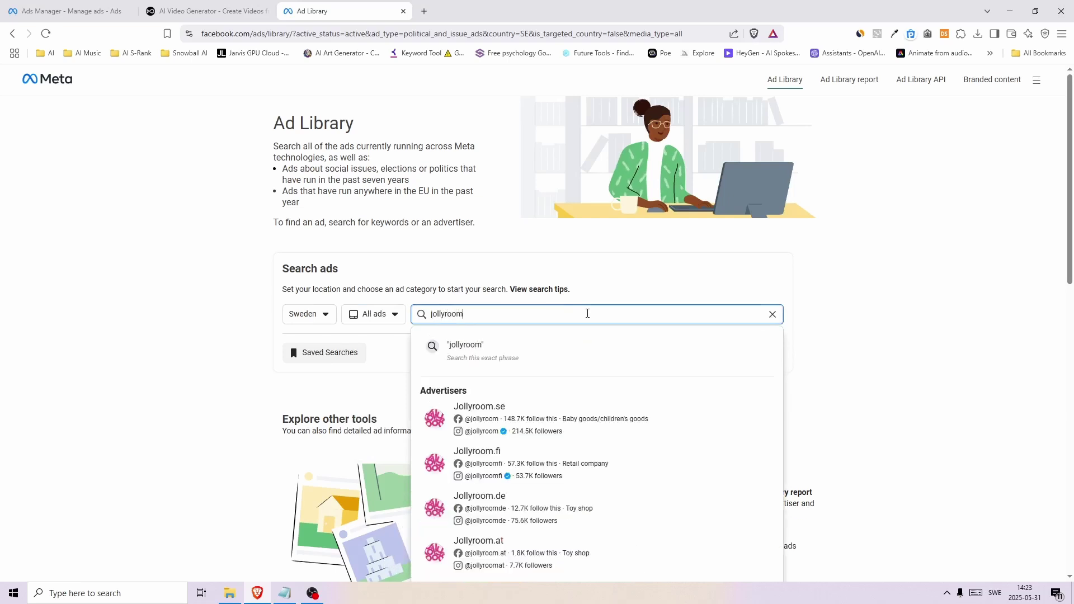
click(552, 428)
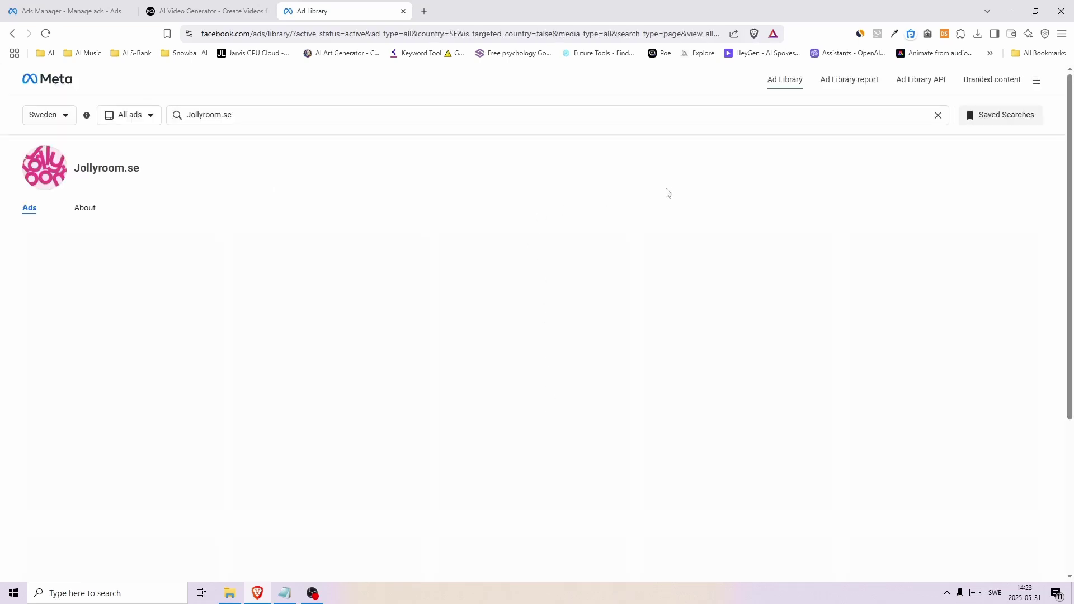
scroll(670, 193, down, 3)
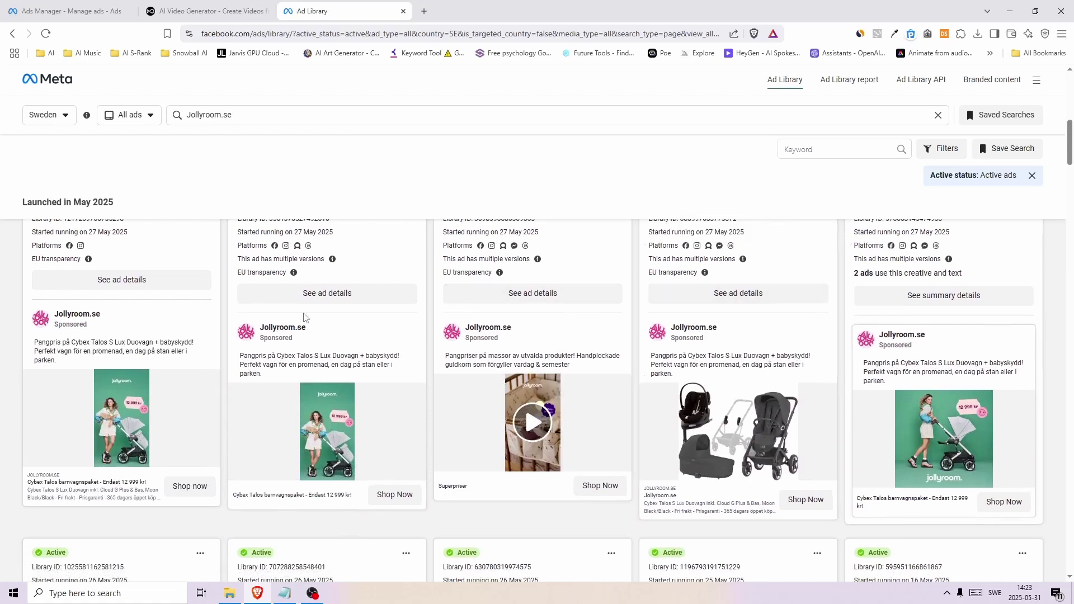
Open details of the second Jollyroom ad: the 12 999 kr Cybex Talos stroller on green
click(249, 295)
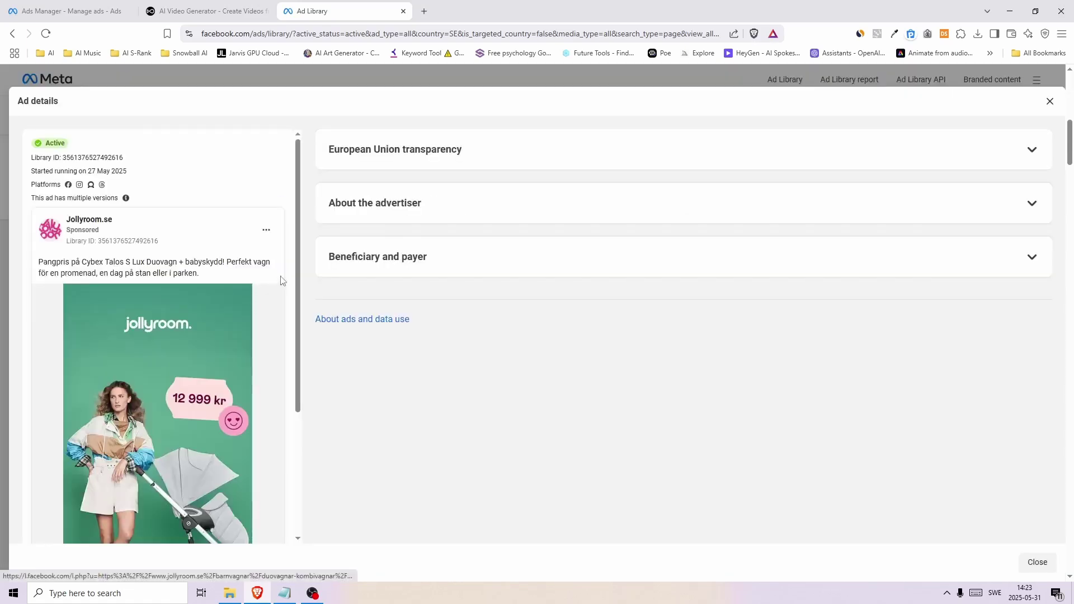
drag(297, 270, 297, 323)
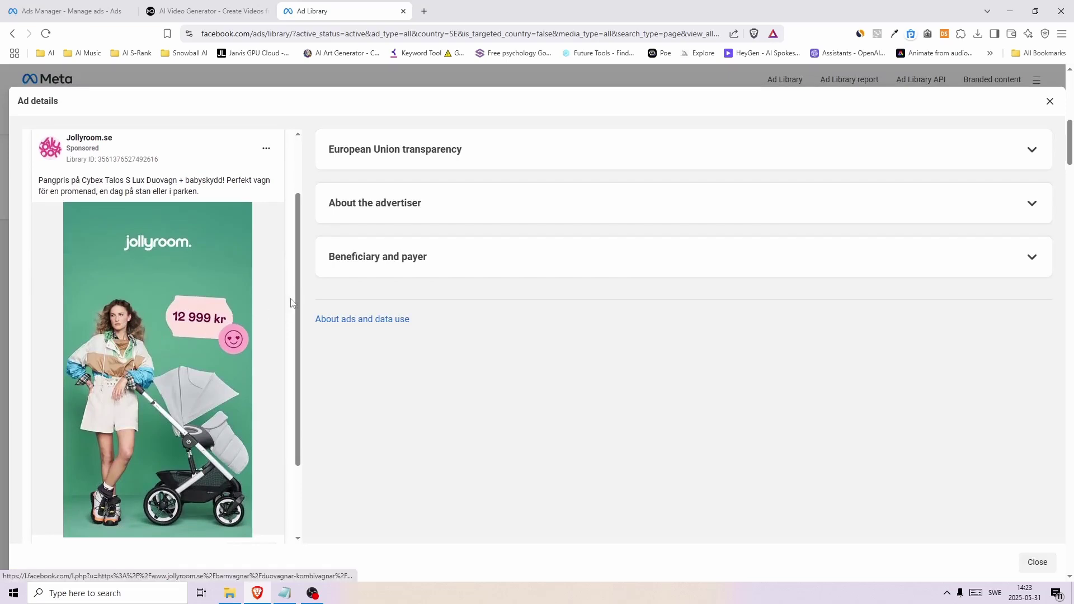
scroll(290, 303, down, 1)
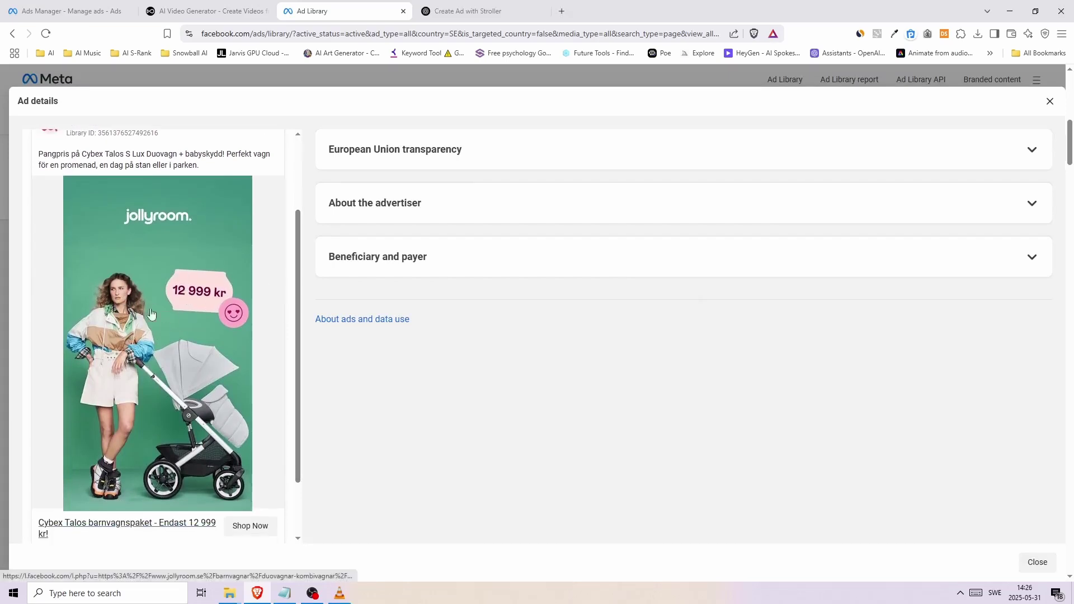
click(485, 4)
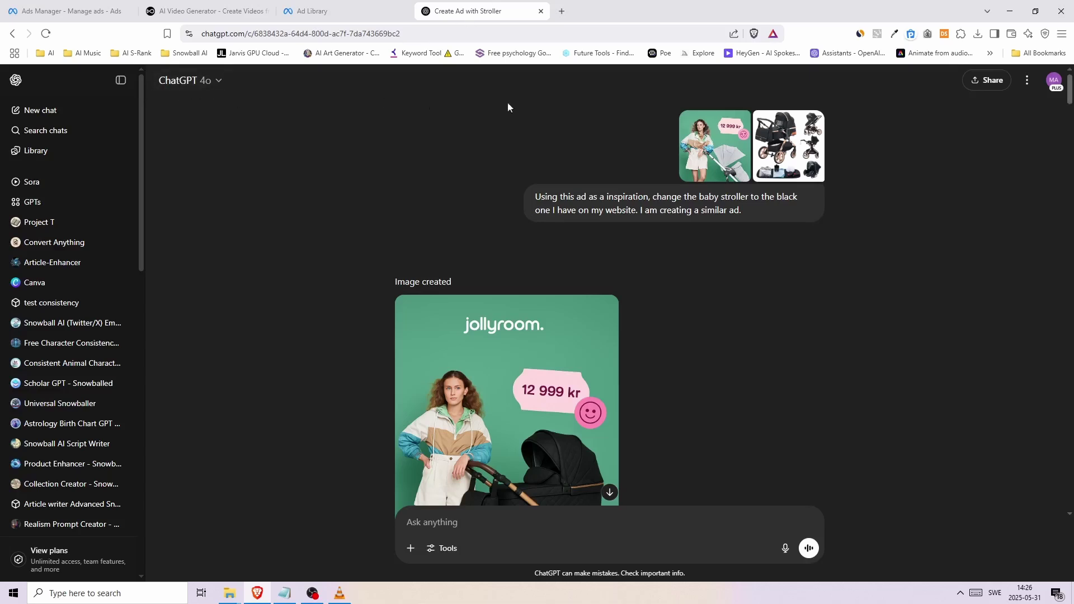
click(217, 83)
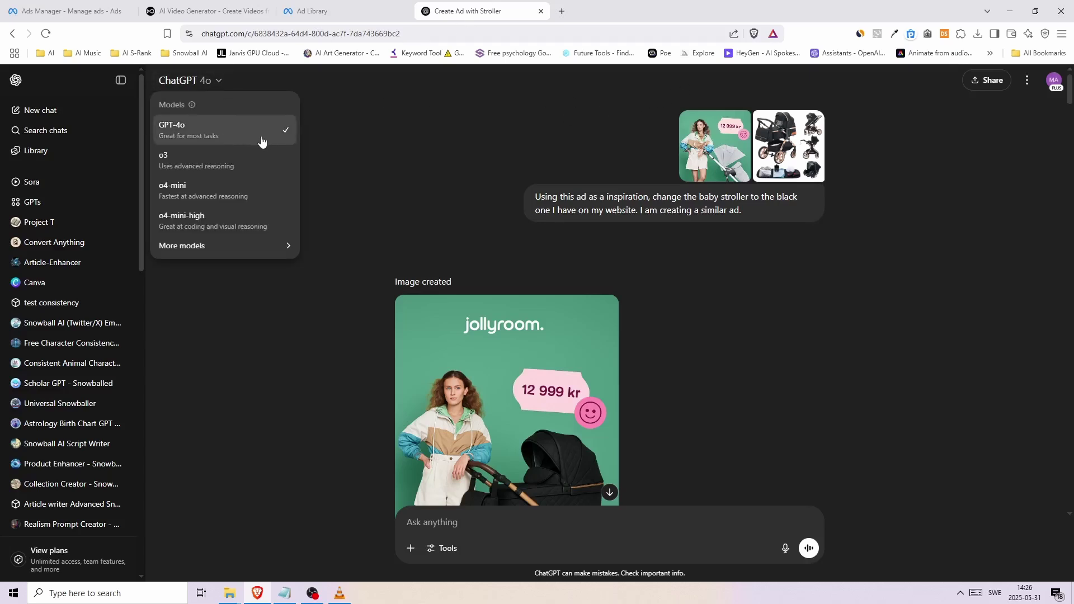
click(474, 132)
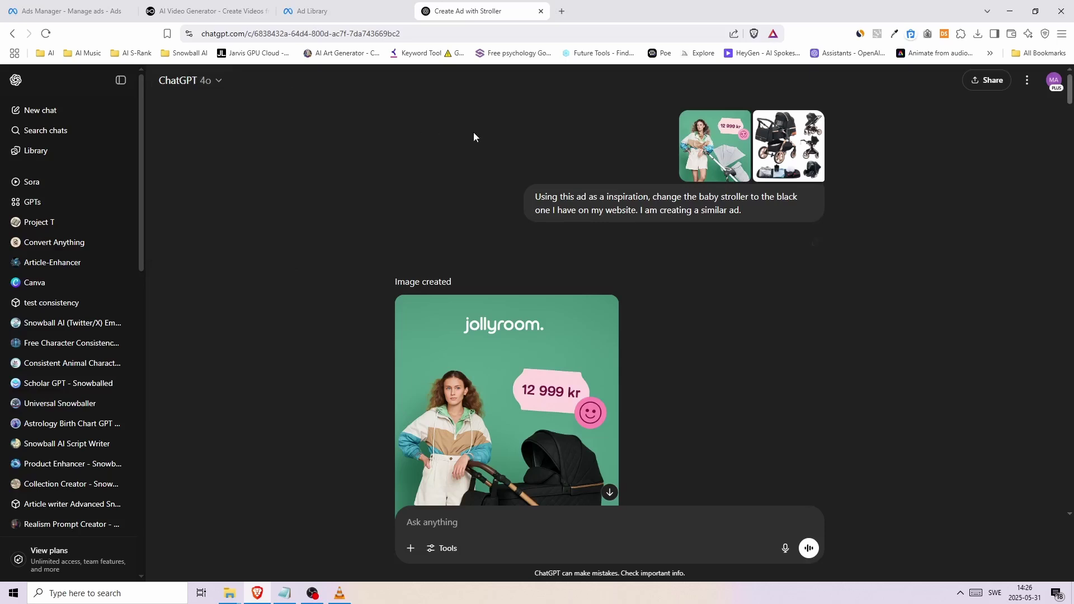
click(713, 147)
click(726, 249)
click(788, 155)
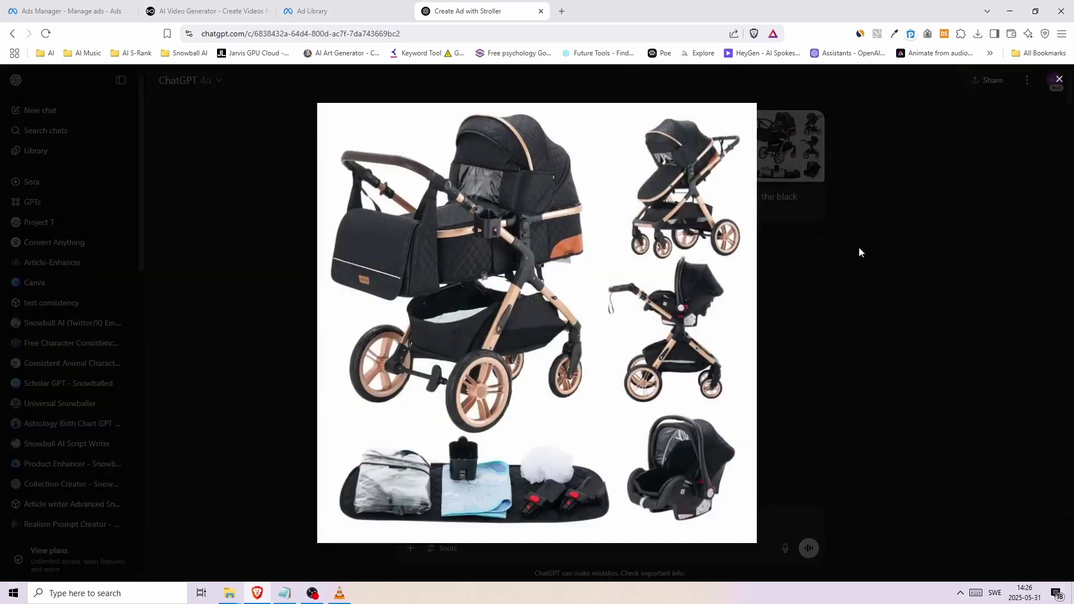
click(860, 248)
click(716, 161)
click(714, 247)
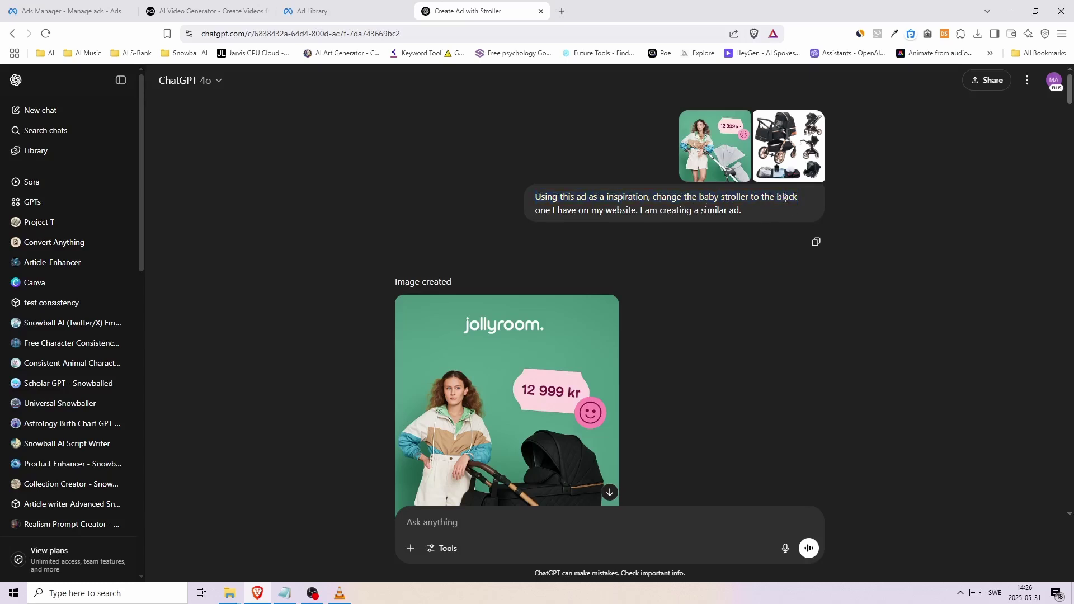
drag(539, 216, 646, 213)
scroll(713, 319, down, 3)
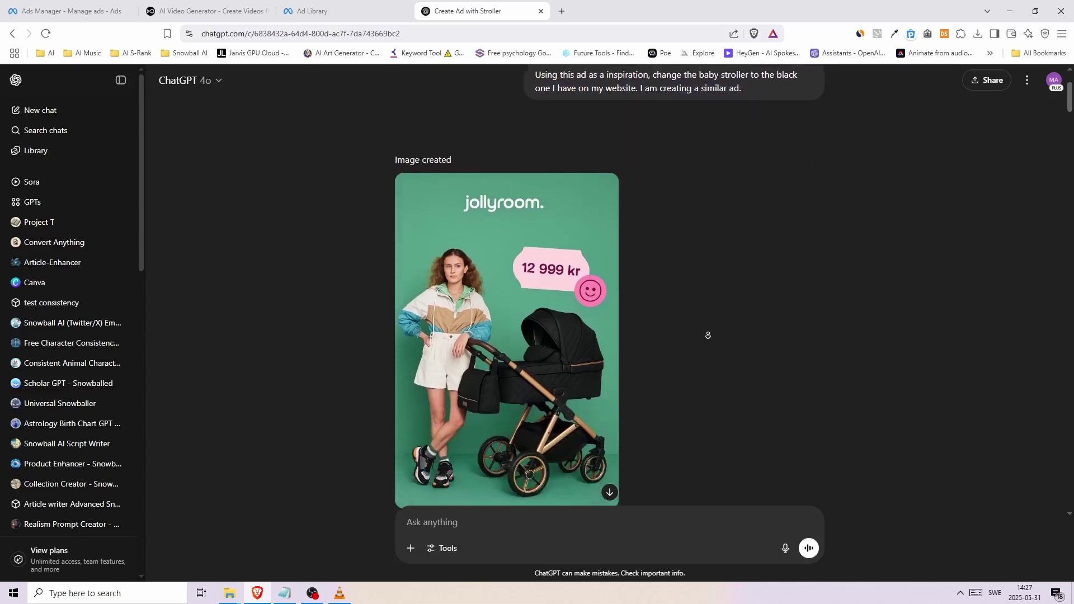
Reposition the BLOJTARTA.SE text toward the centre guide with a free transform
click(567, 291)
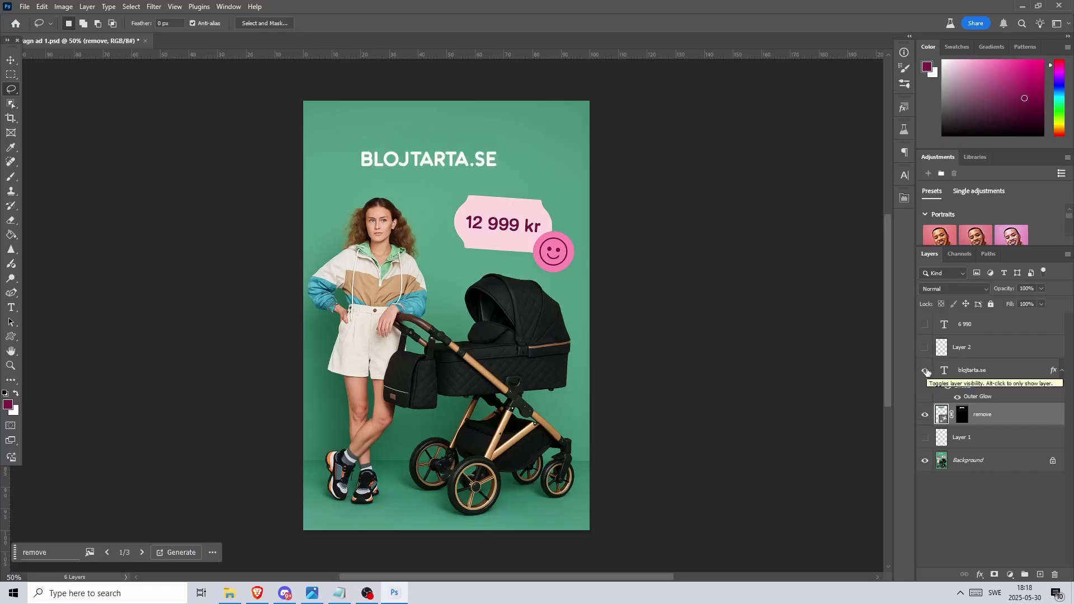
click(11, 60)
click(430, 163)
key(ctrl+t)
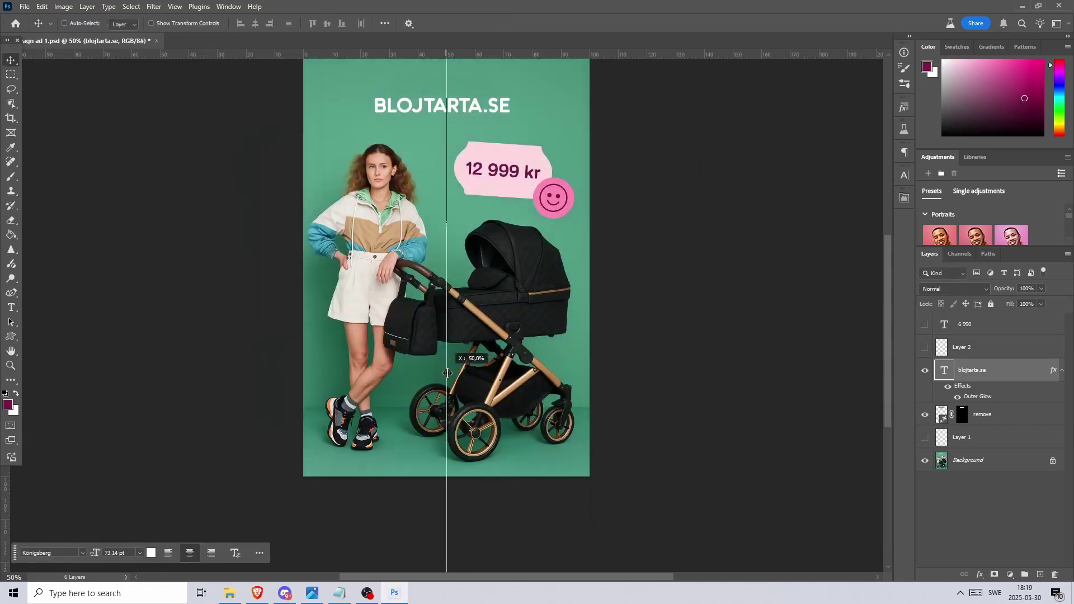
scroll(486, 277, up, 3)
key(ctrl+t)
drag(524, 261, 528, 260)
key(Return)
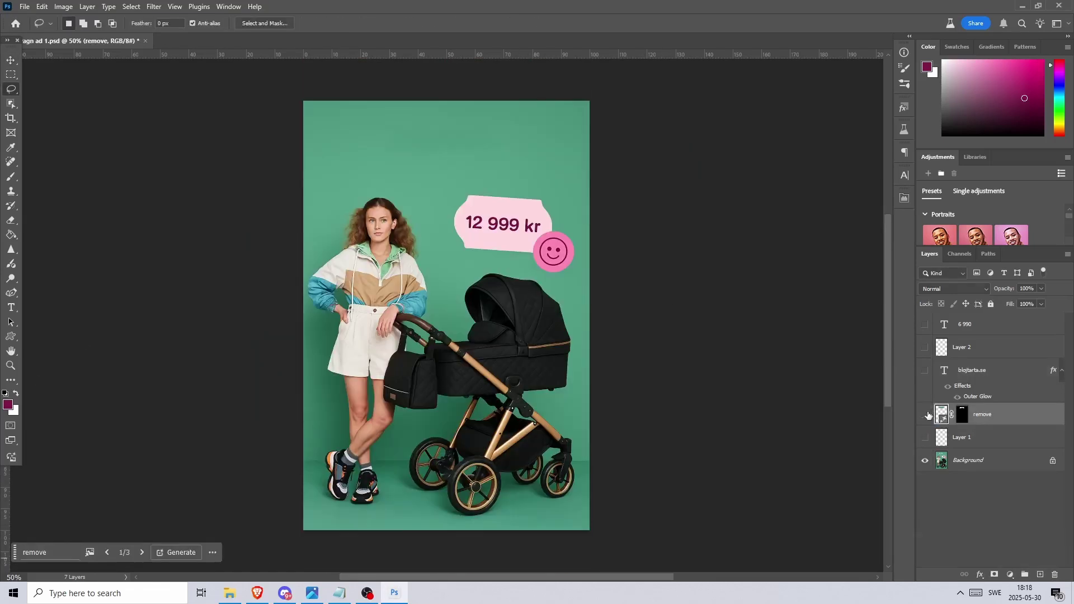
Cover the jollyroom logo with the remove layer and show the BLOJTARTA.SE and 6 990 price layers
click(926, 414)
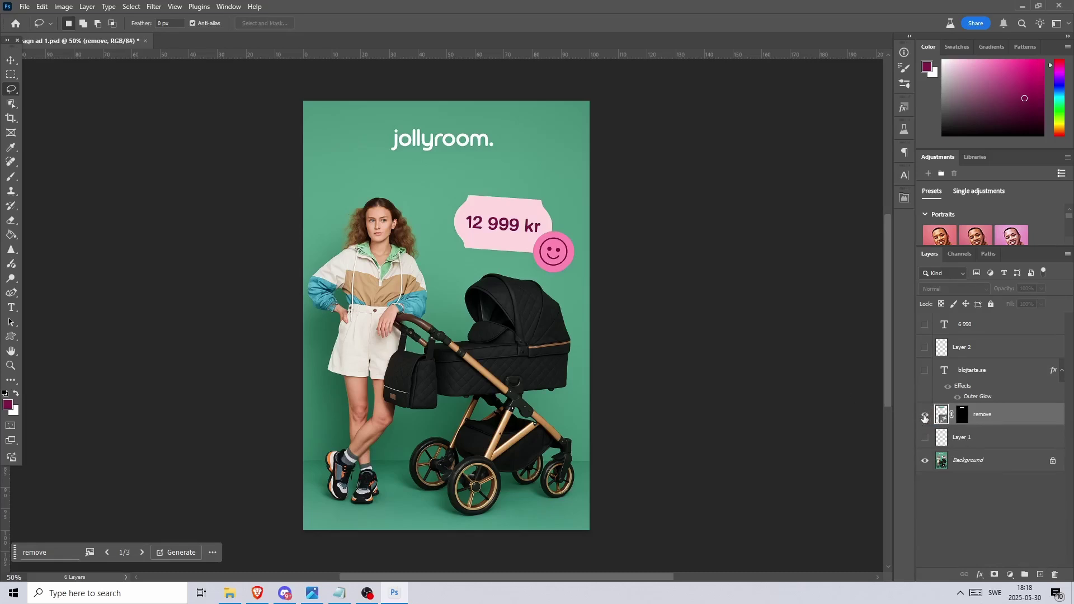
click(925, 415)
click(926, 371)
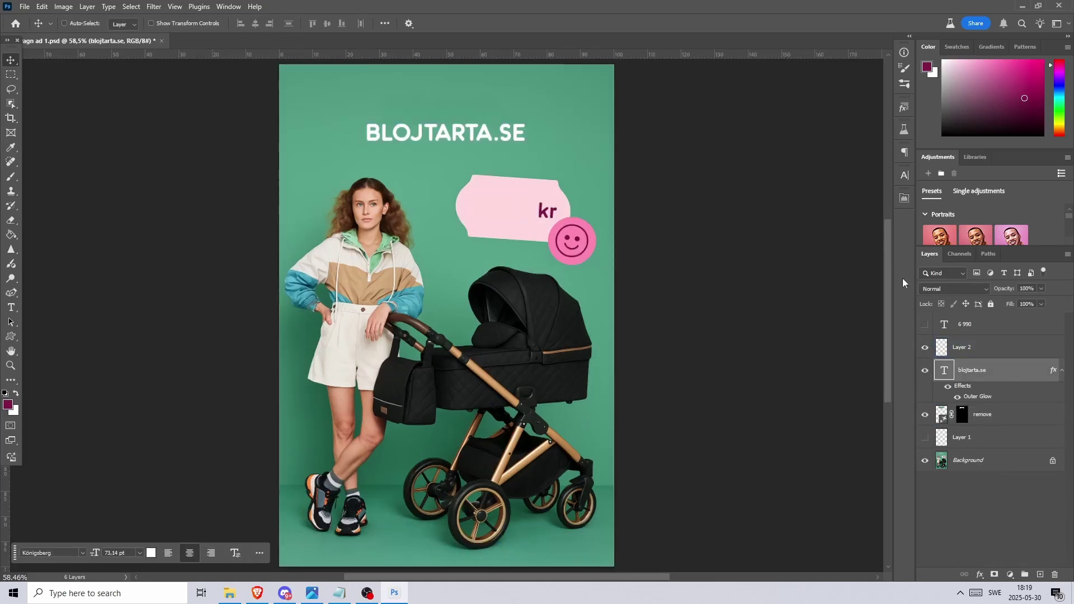
click(927, 325)
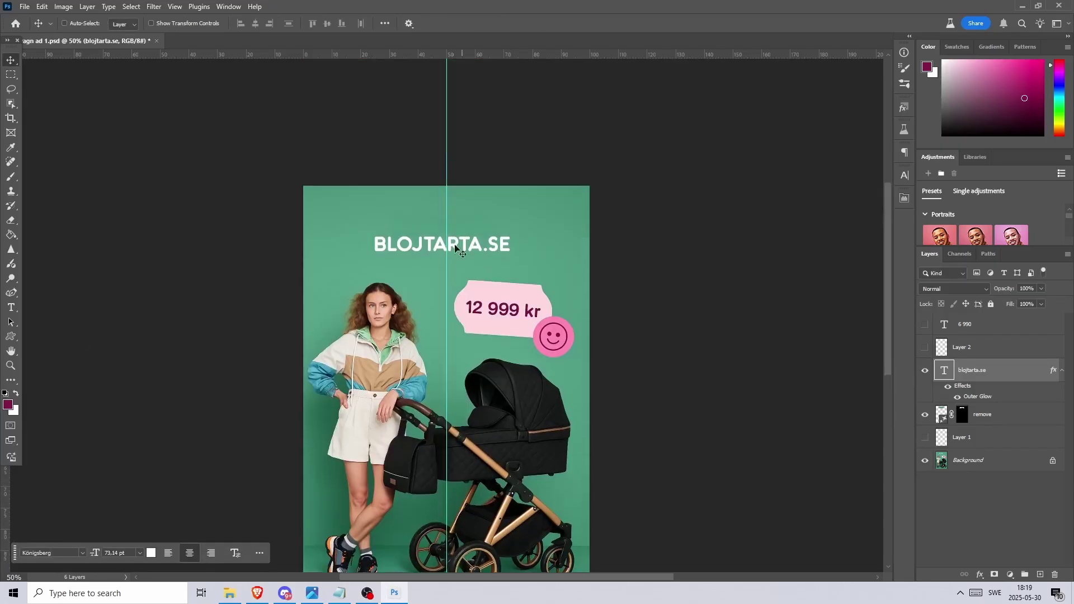
Shift the BLOJTARTA.SE text slightly right toward the centre
drag(456, 247, 460, 249)
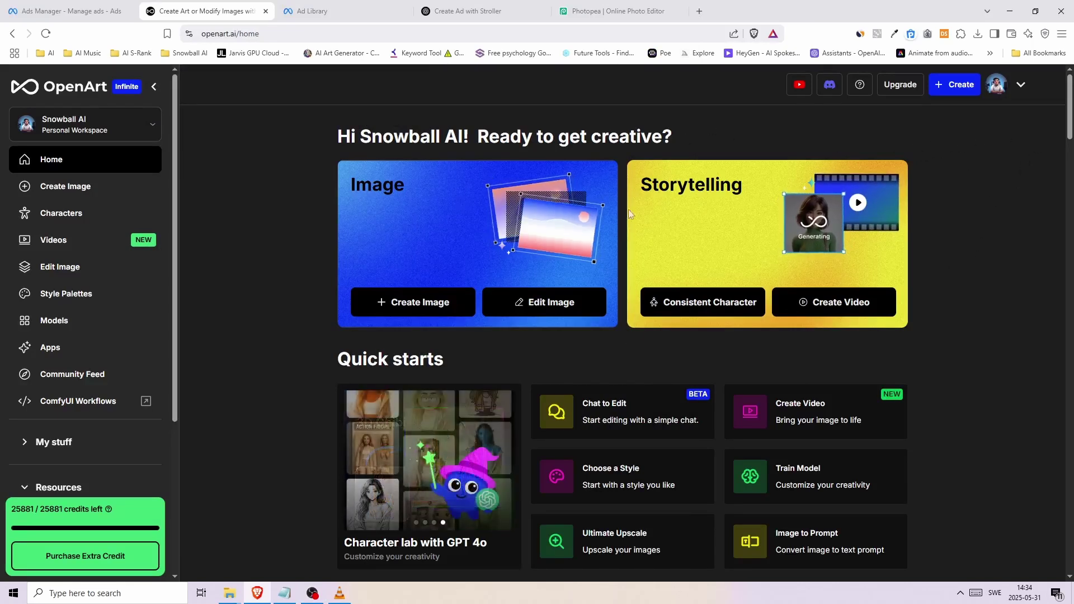
Return to the top of the OpenArt home page and open the Create Image workspace
middle_click(963, 191)
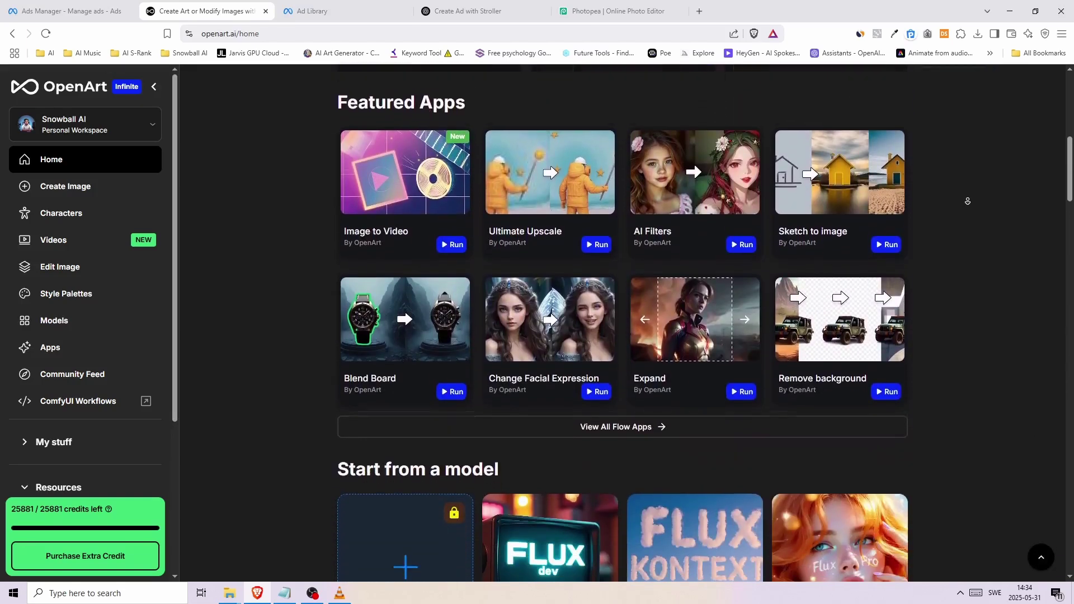
click(968, 195)
middle_click(961, 164)
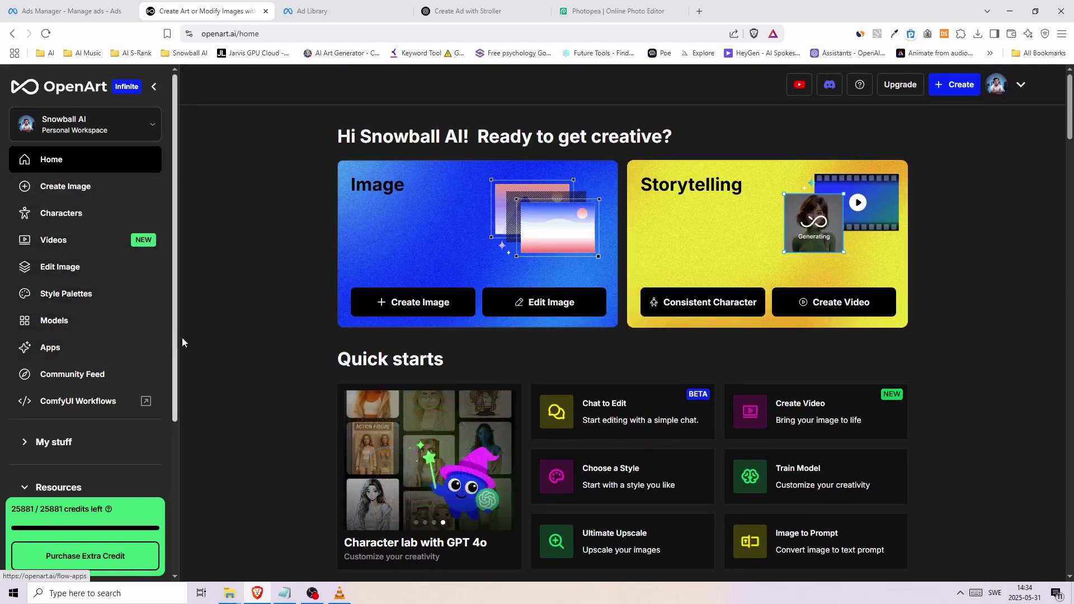
click(88, 188)
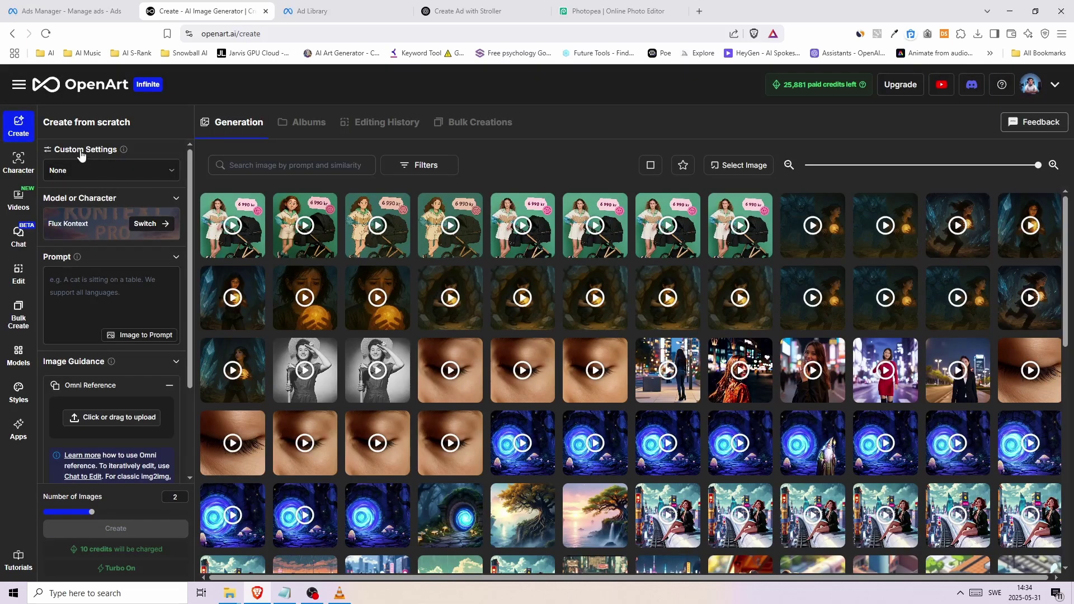
Open the Videos generator and confirm Kling 2.1 as the model
click(22, 207)
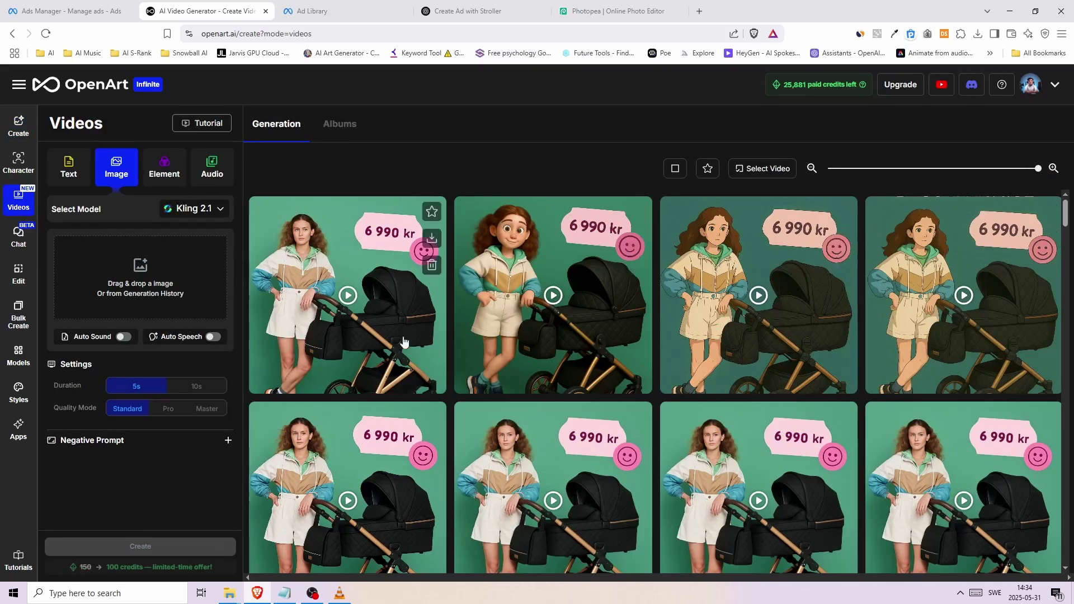
click(188, 208)
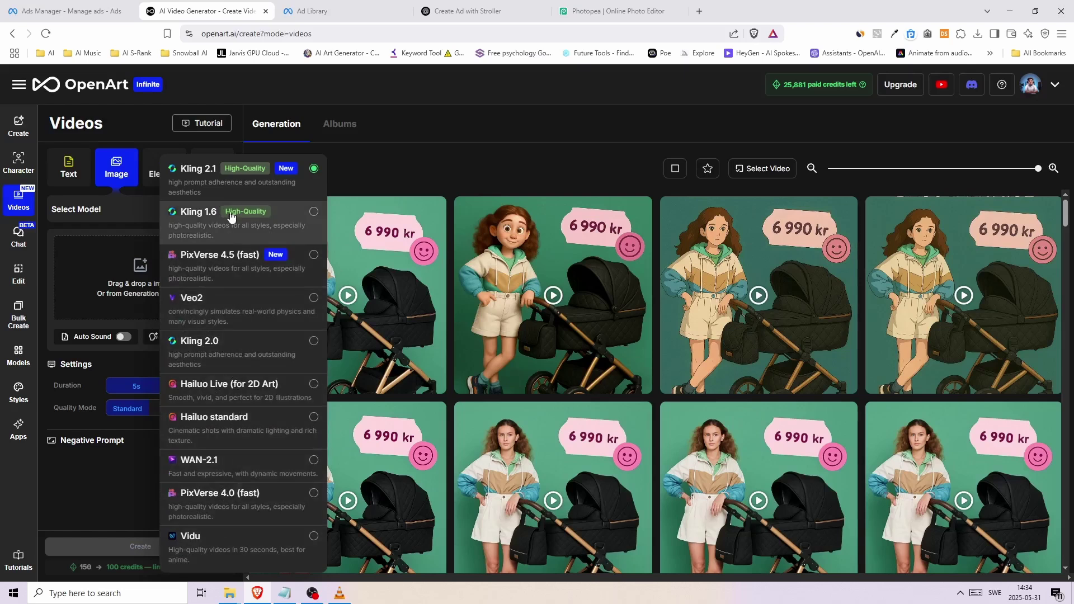
click(218, 178)
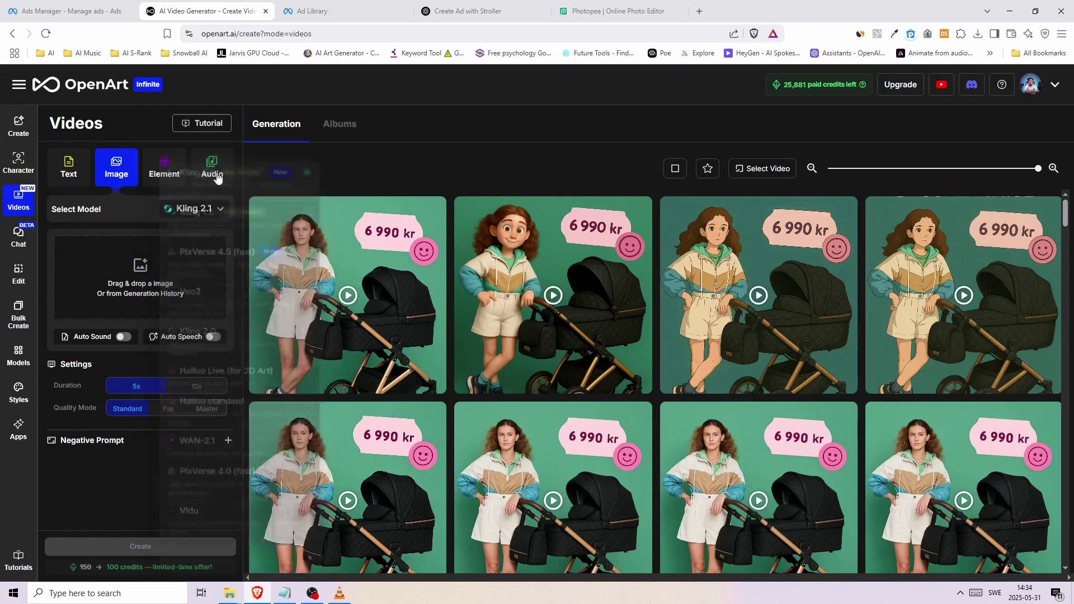
Upload the green stroller ad and paste the prompt 'mother hanging on a baby stroller, idle and happy movement…'
mouse_move(151, 269)
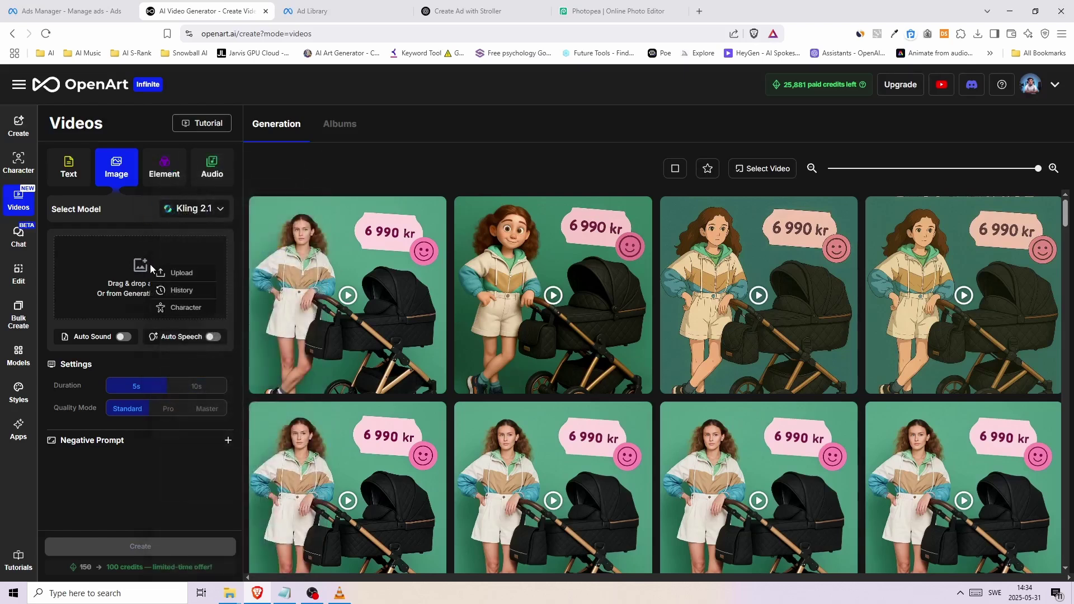
click(186, 274)
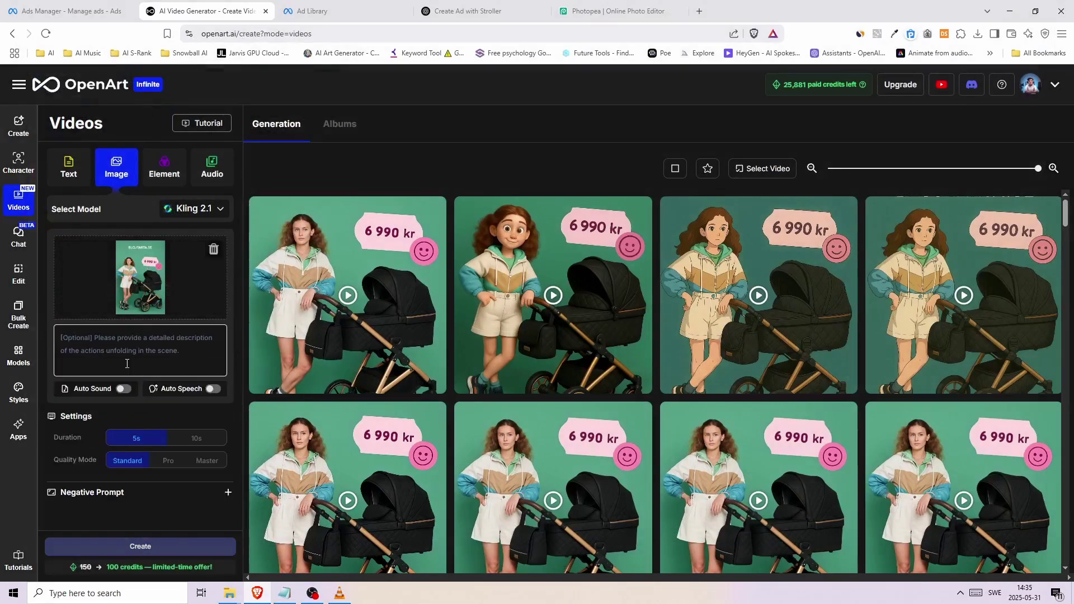
click(115, 347)
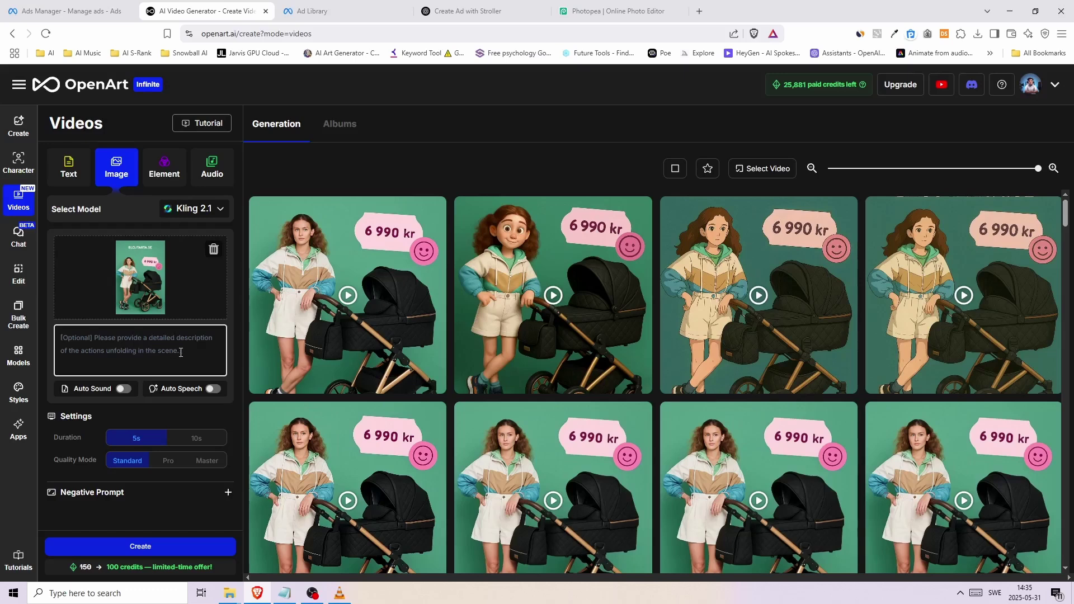
text(mother hanging on a baby stroller, idle and happy movement looking at the stroller, realistical motion, consistent)
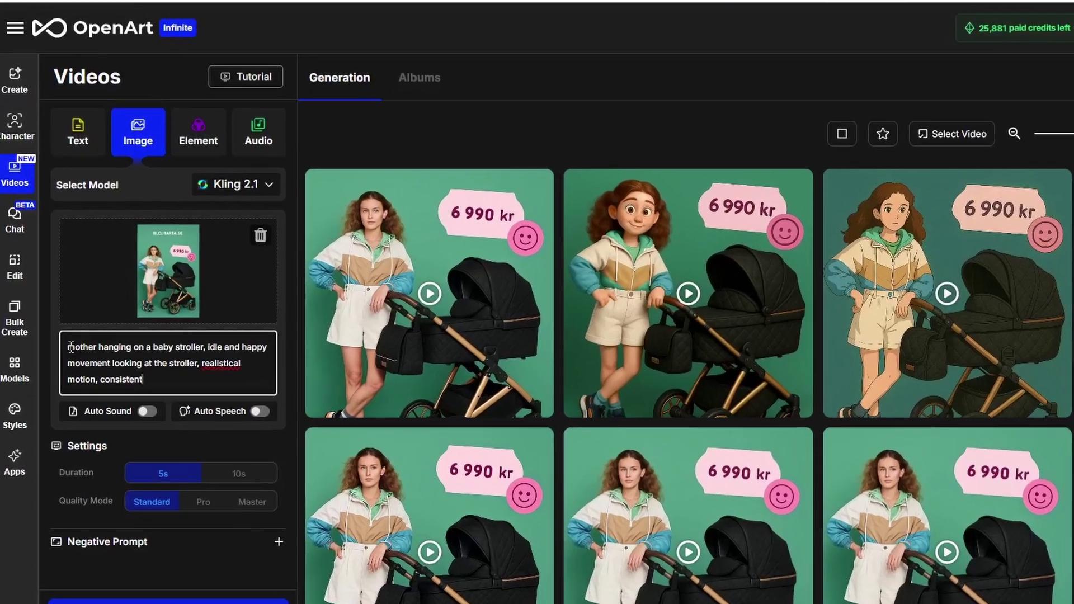
drag(71, 347, 314, 362)
click(146, 391)
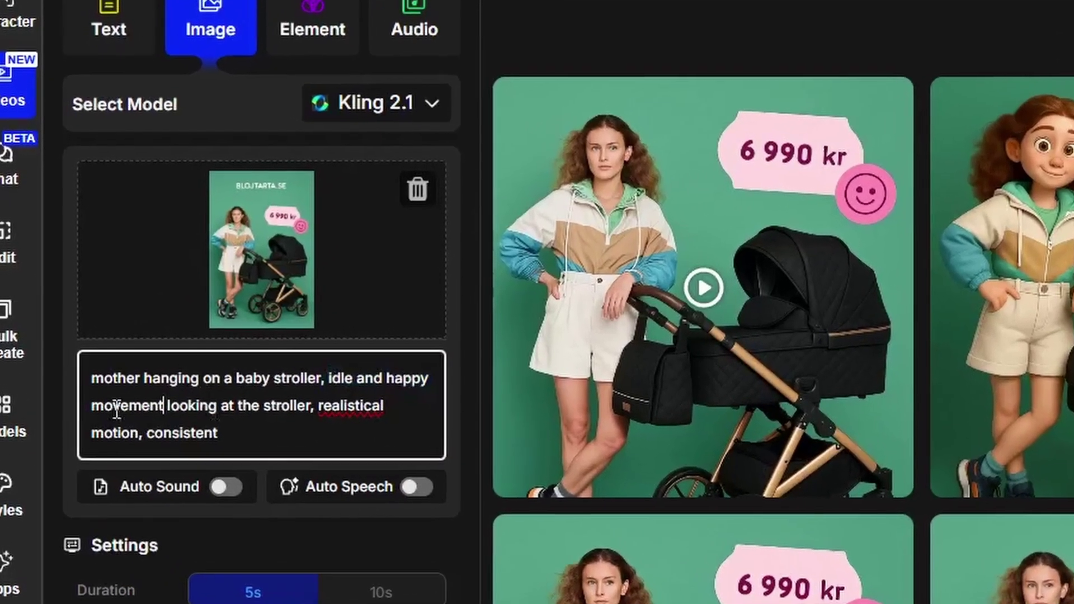
drag(93, 407, 328, 421)
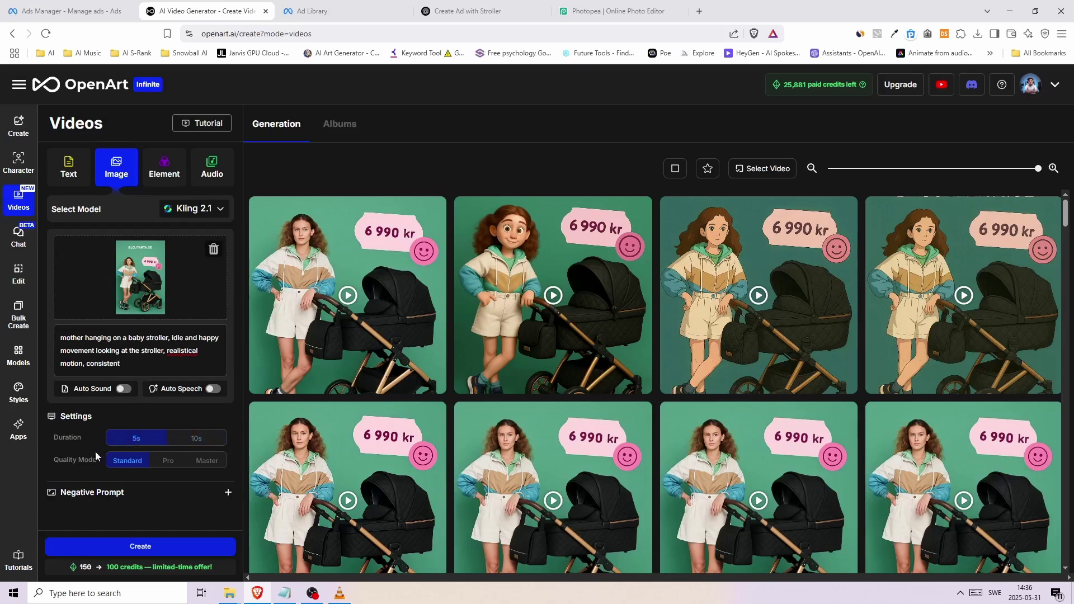
Set the video Quality Mode to Master
click(168, 463)
click(168, 463)
click(201, 470)
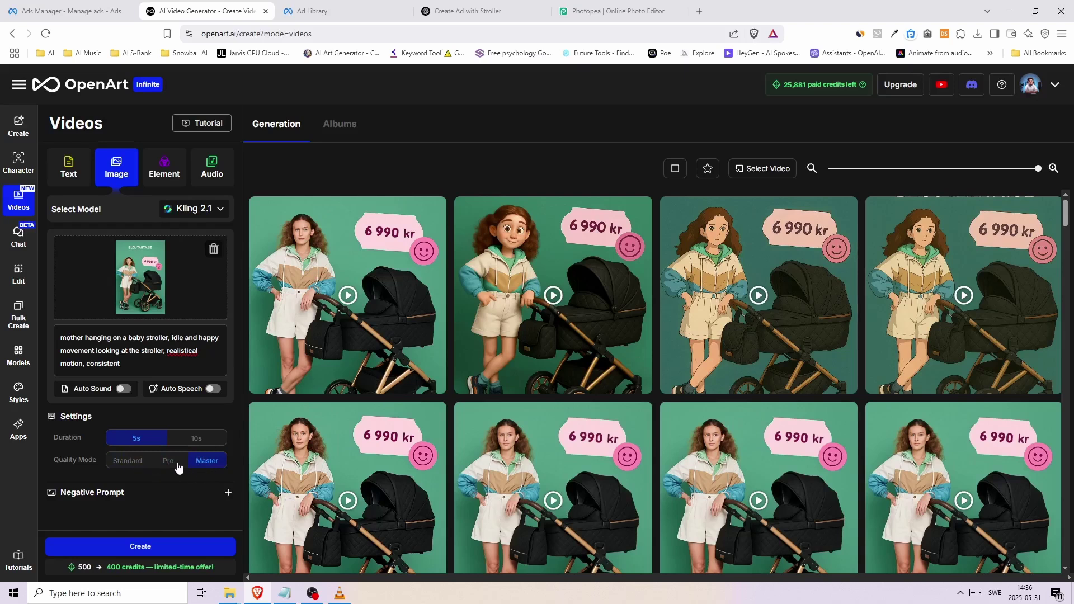
Add the negative prompt 'deformities, morphing, blurry, low resolution' and start generating the video
click(228, 495)
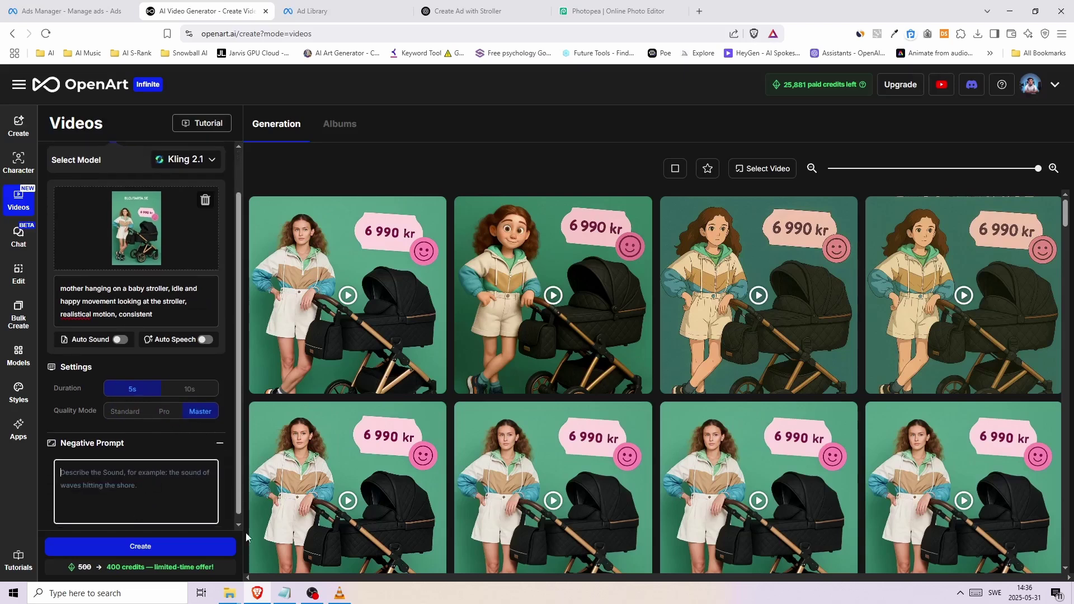
text(deformities, morphing, blurry, low resolution)
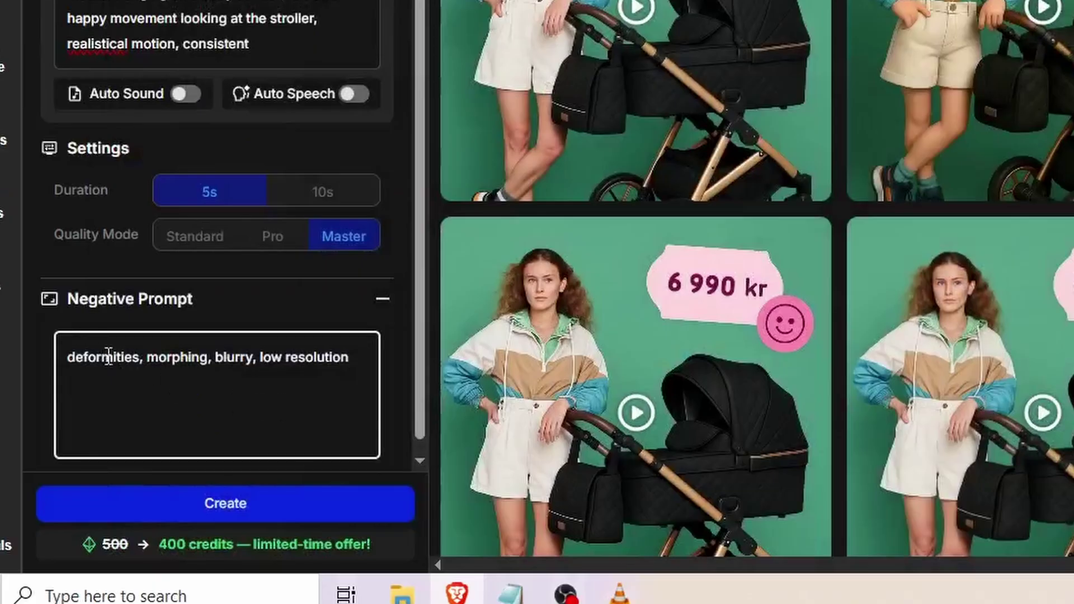
double_click(234, 357)
double_click(272, 357)
drag(282, 356, 371, 381)
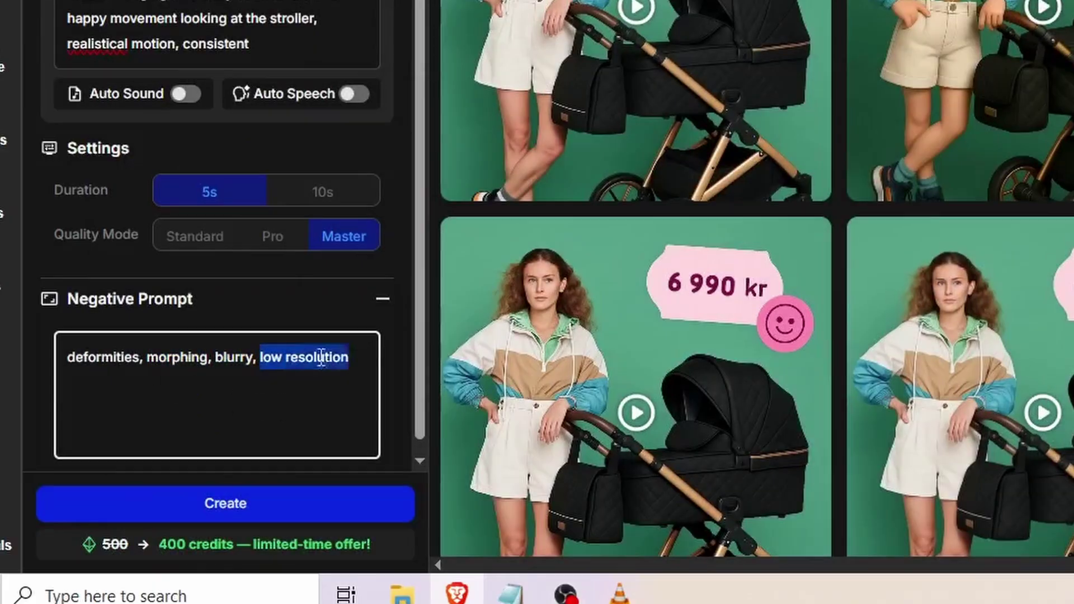
click(363, 385)
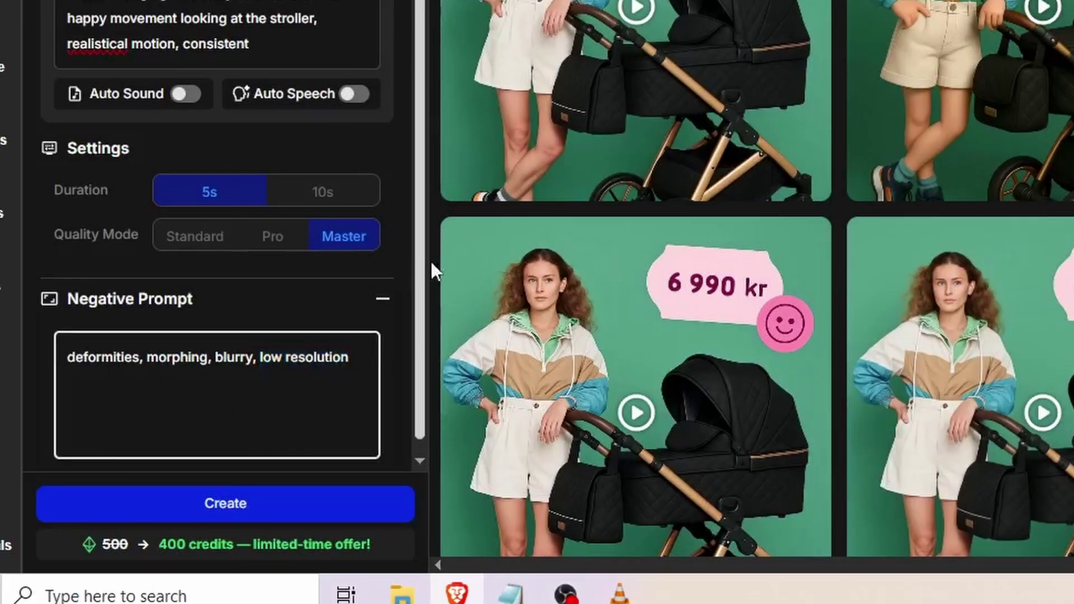
drag(422, 273, 422, 119)
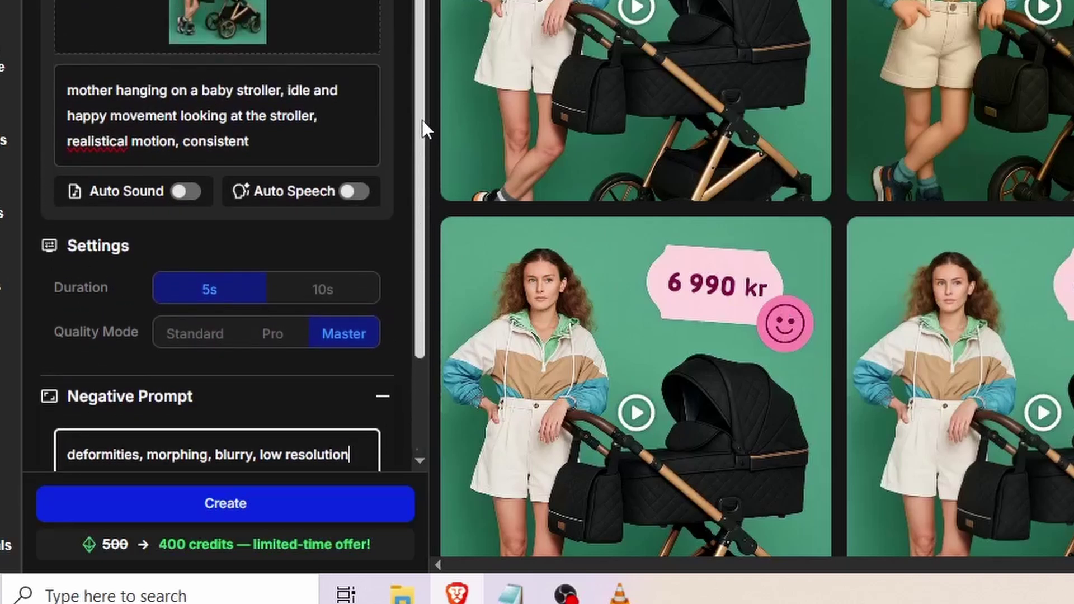
click(236, 519)
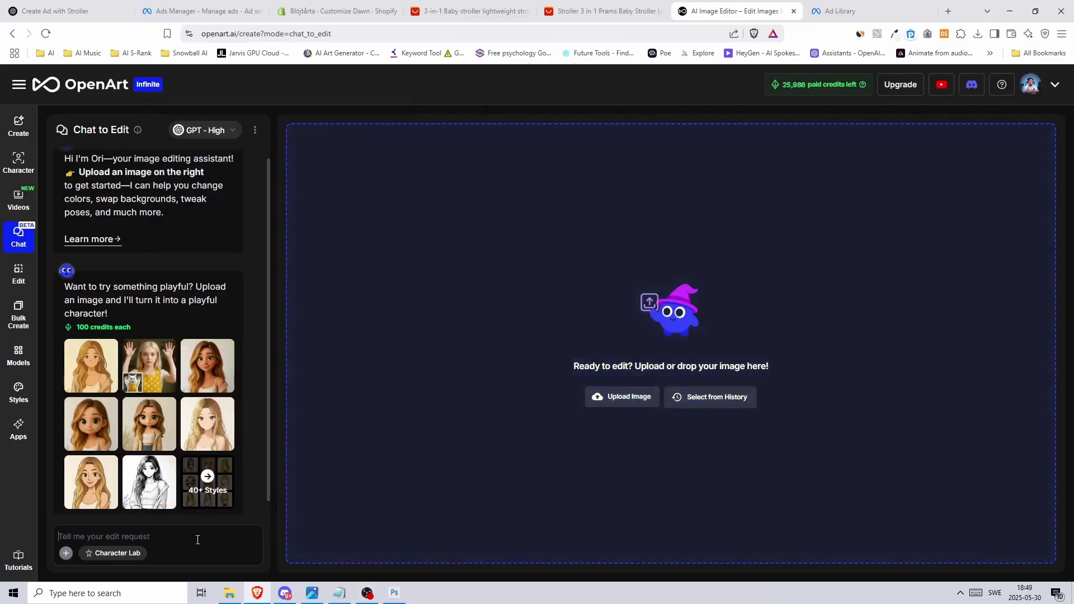
Choose Flux Kontext as the editing model, then open and reload the Chat to Edit page
click(206, 130)
click(208, 155)
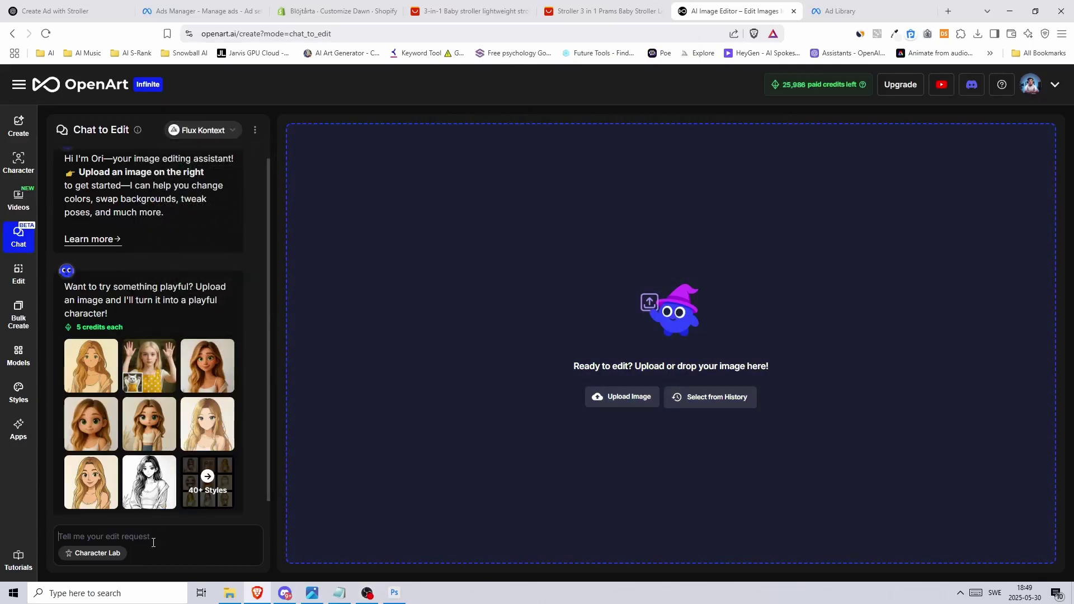
click(27, 207)
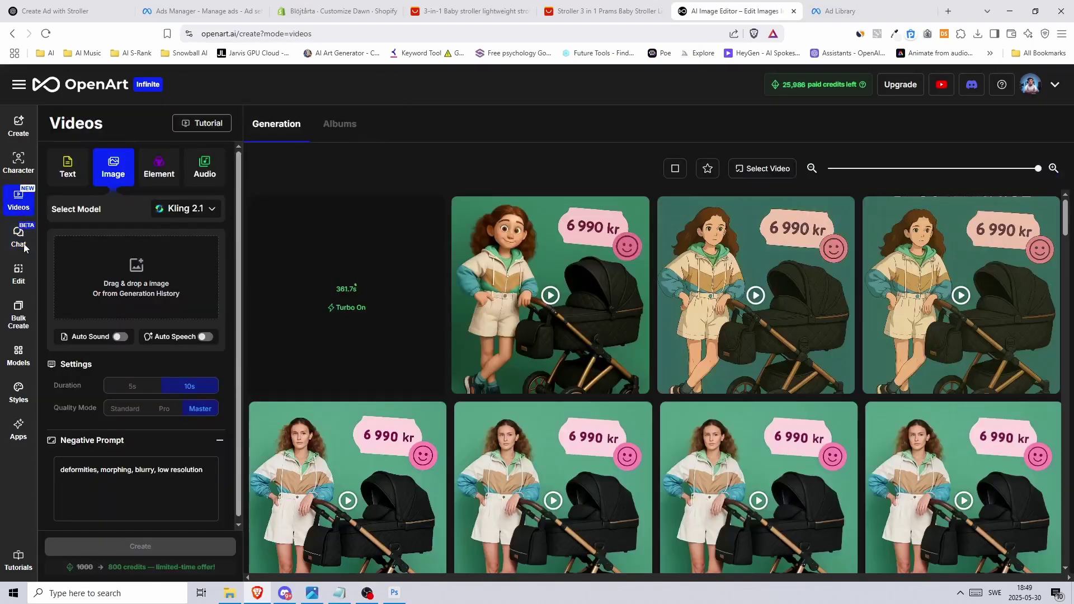
click(23, 246)
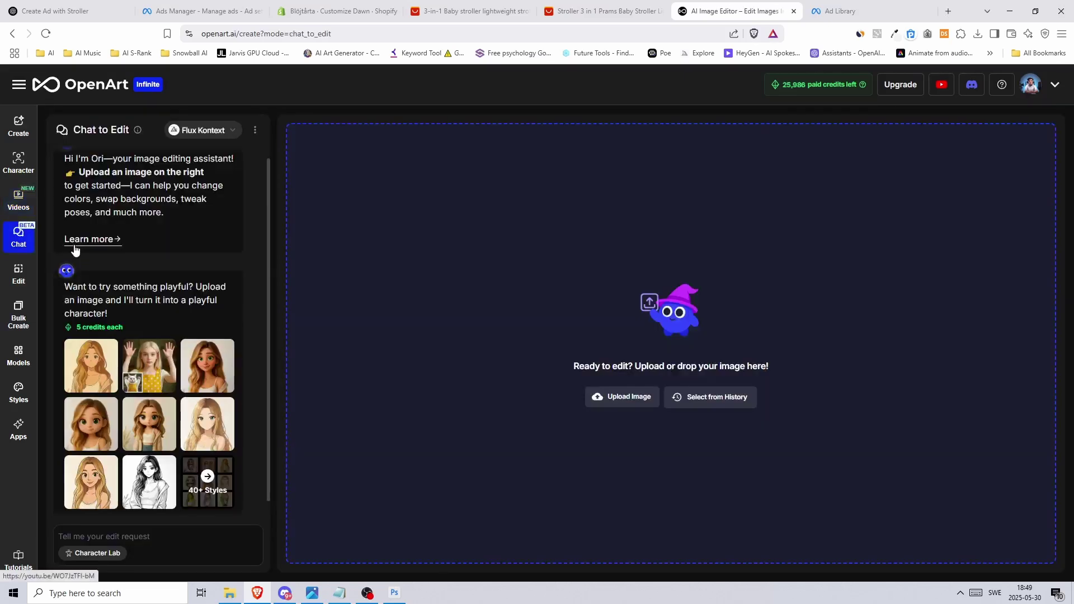
click(21, 241)
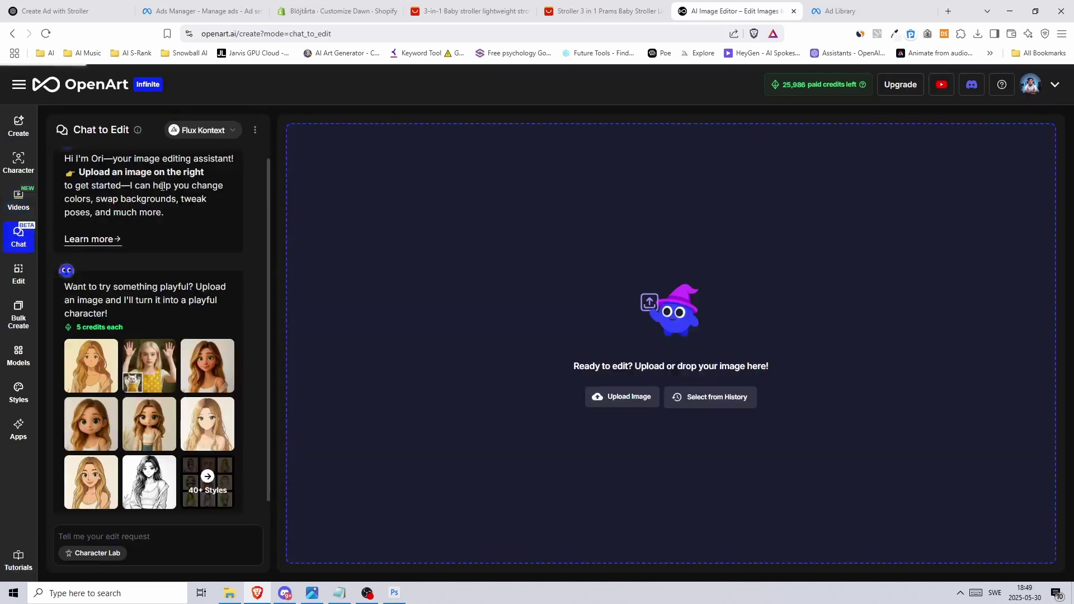
Switch the editing model to GPT - High and upload the image to edit
click(218, 132)
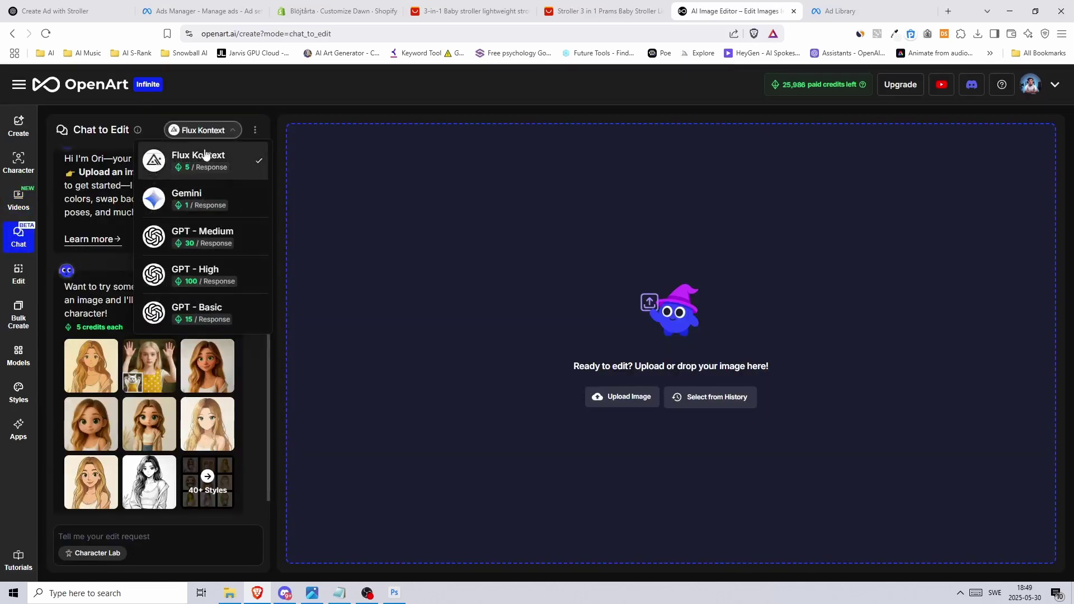
click(237, 281)
click(66, 553)
click(106, 532)
key(Return)
Send the request 'turn this into pixar style, keep all elements and don't change anthing else.'
text(turn this into)
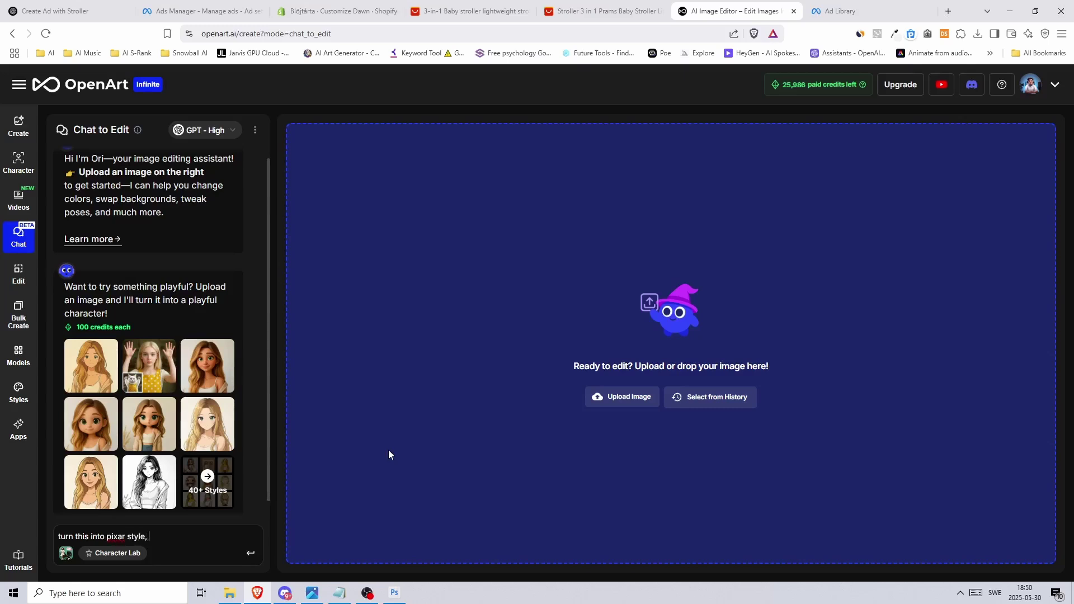
text(pixar style, keep all elements and don't change anthing else.)
key(Return)
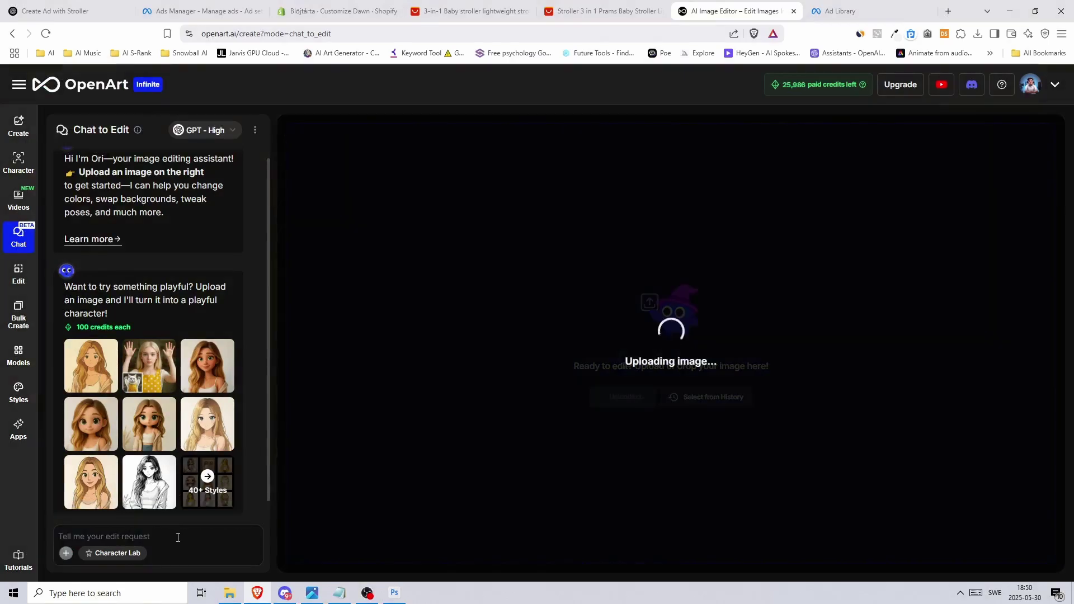